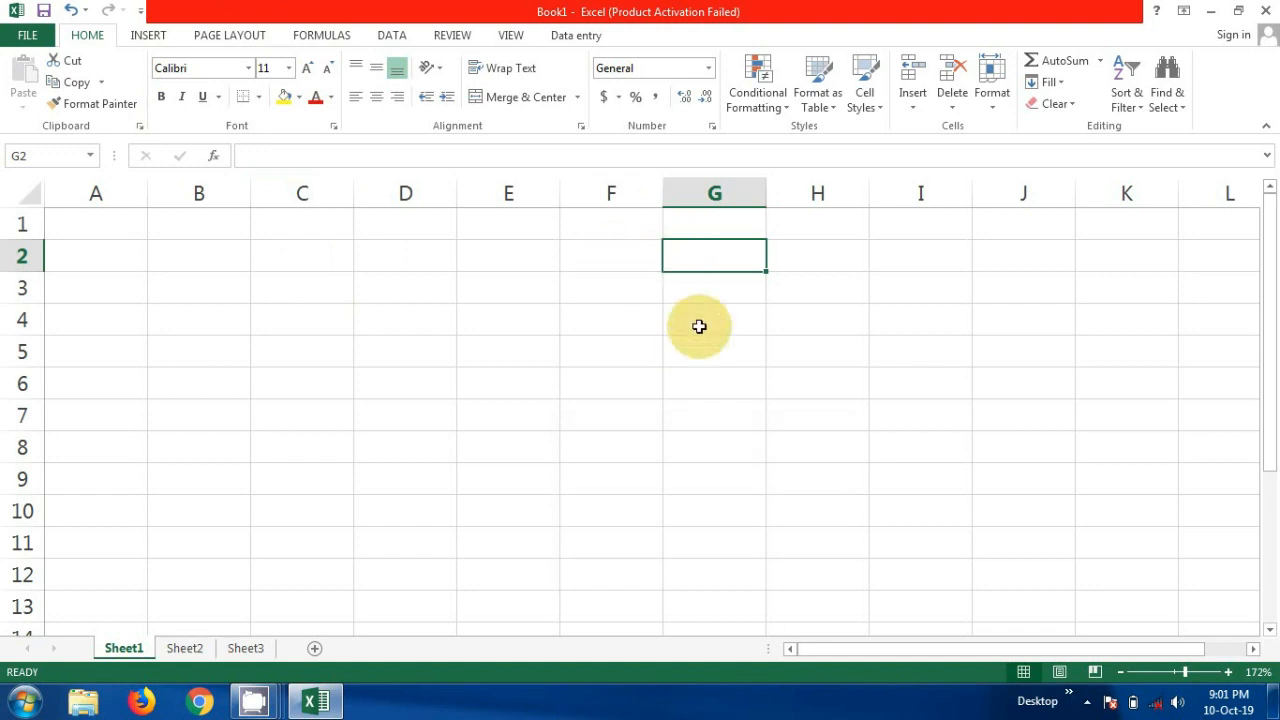
# - Enter Dit, Cit, Cit and Dit down column D in cells D2 to D5
pyautogui.click(432, 261)
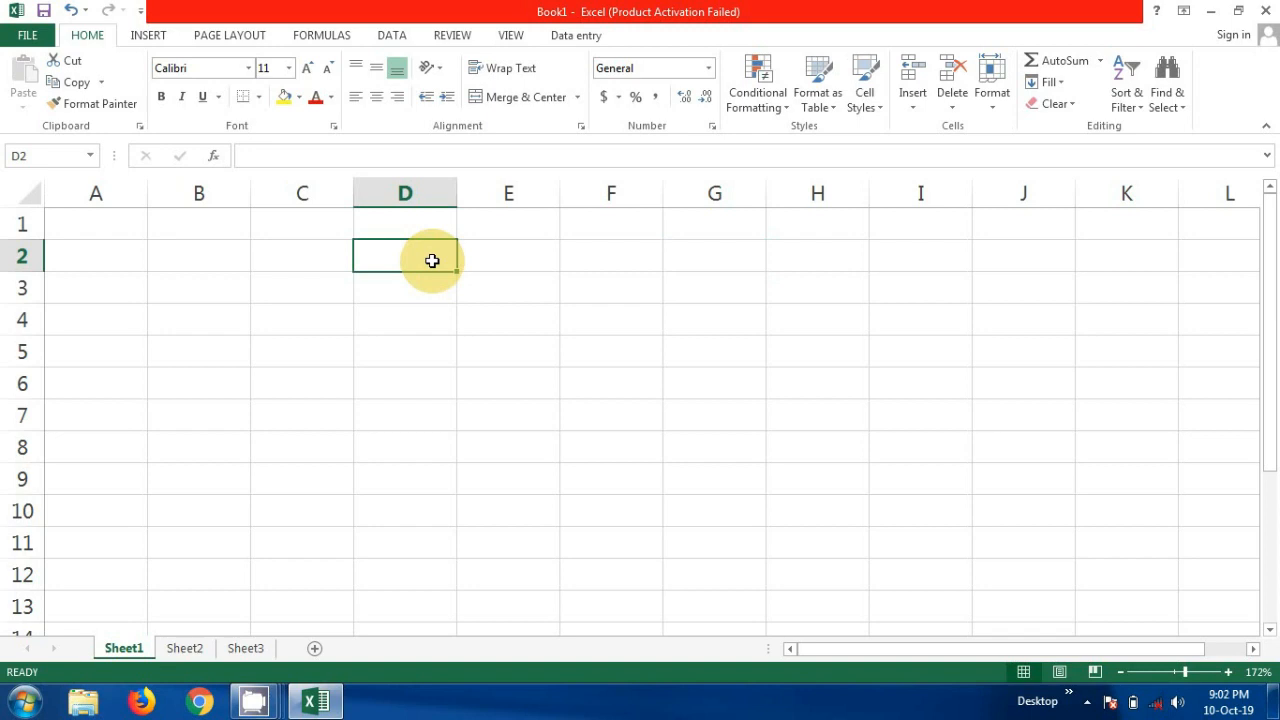
pyautogui.write('Dit')
pyautogui.press('Return')
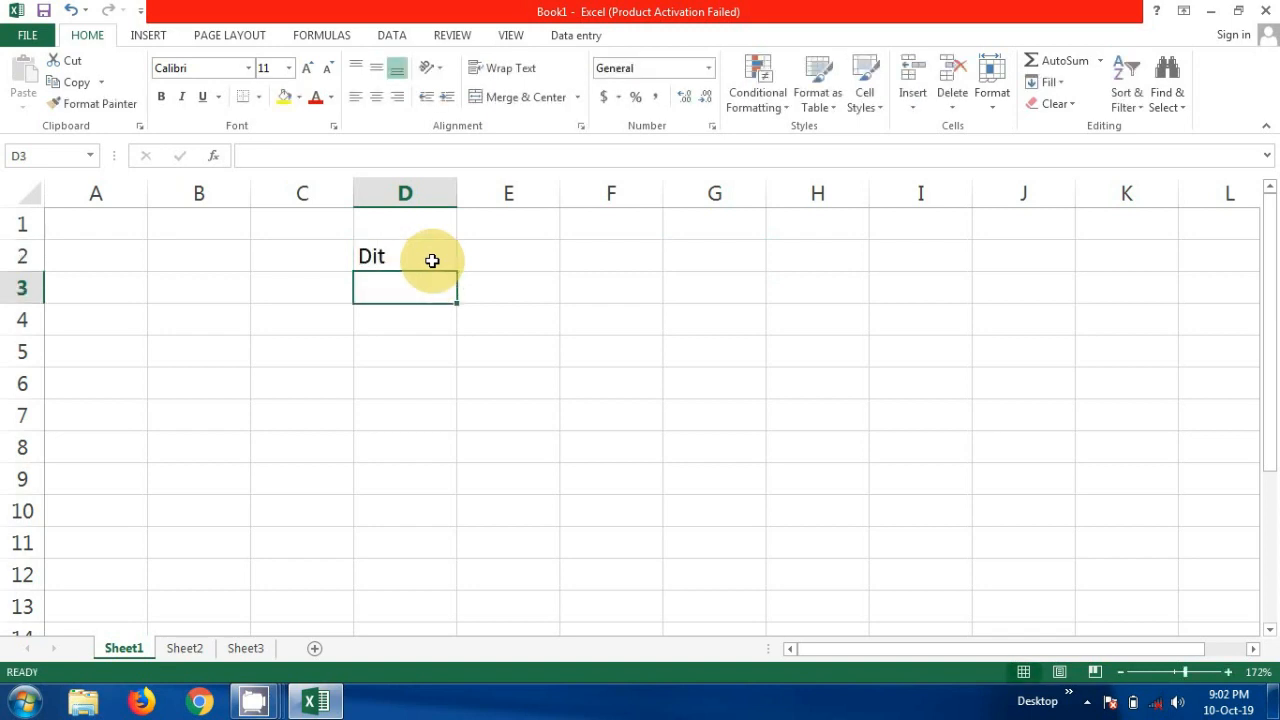
pyautogui.write('Cit')
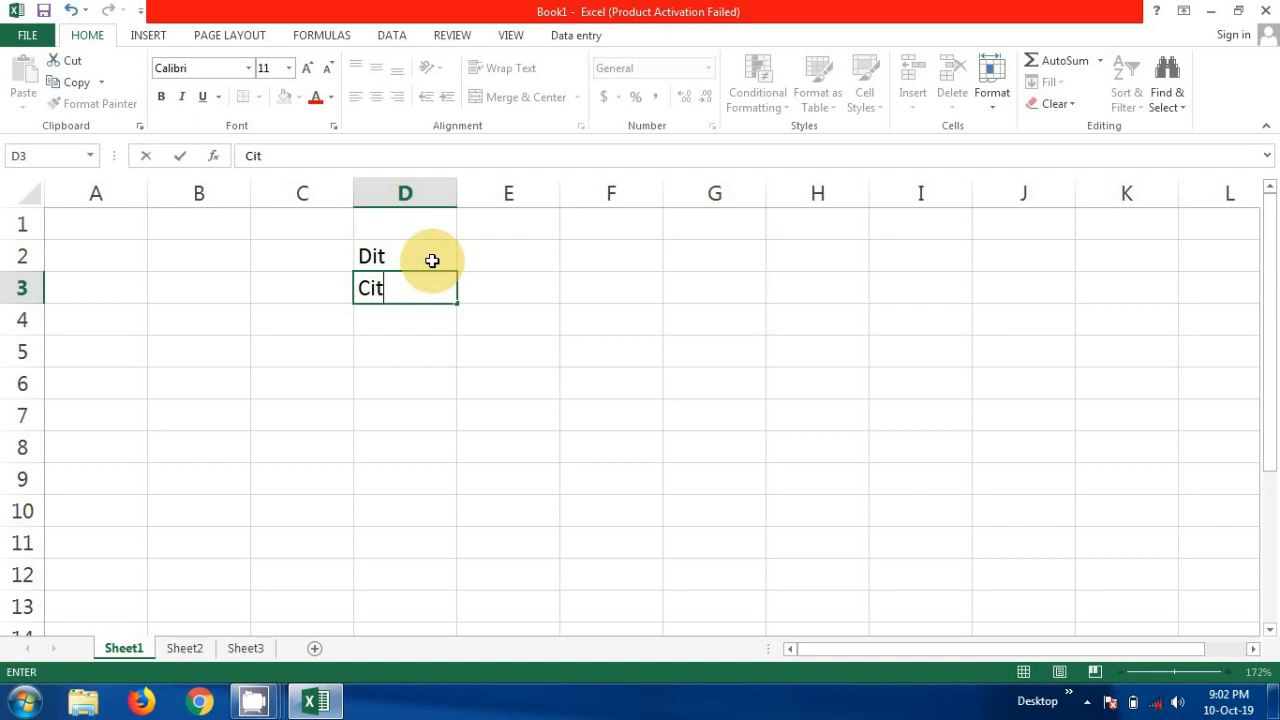
pyautogui.press('Return')
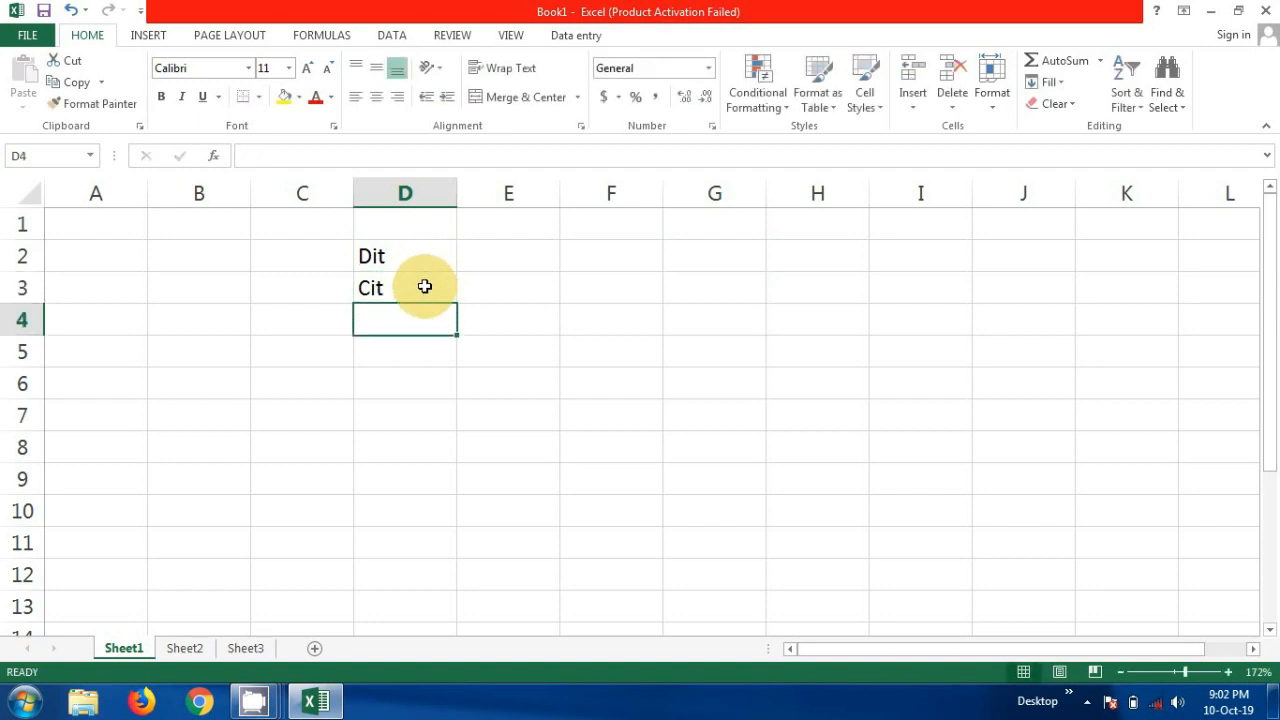
pyautogui.write('cit')
pyautogui.press('Return')
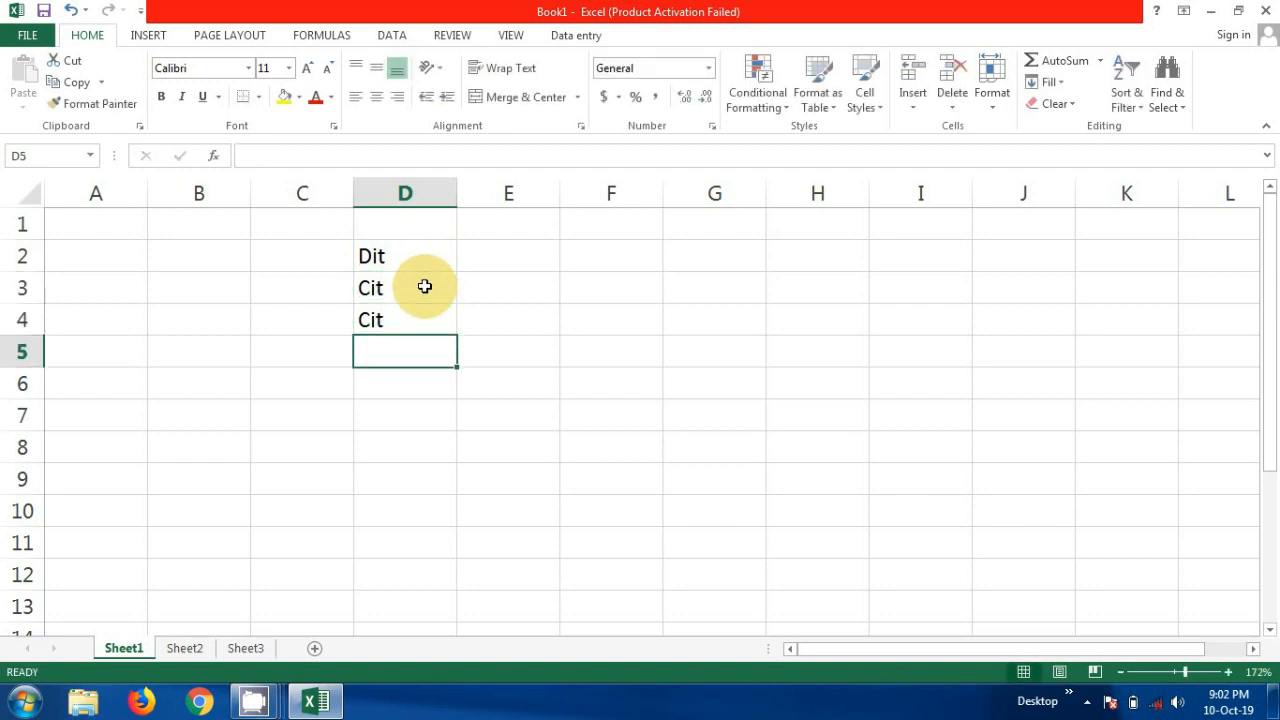
pyautogui.write('dit')
pyautogui.press('Return')
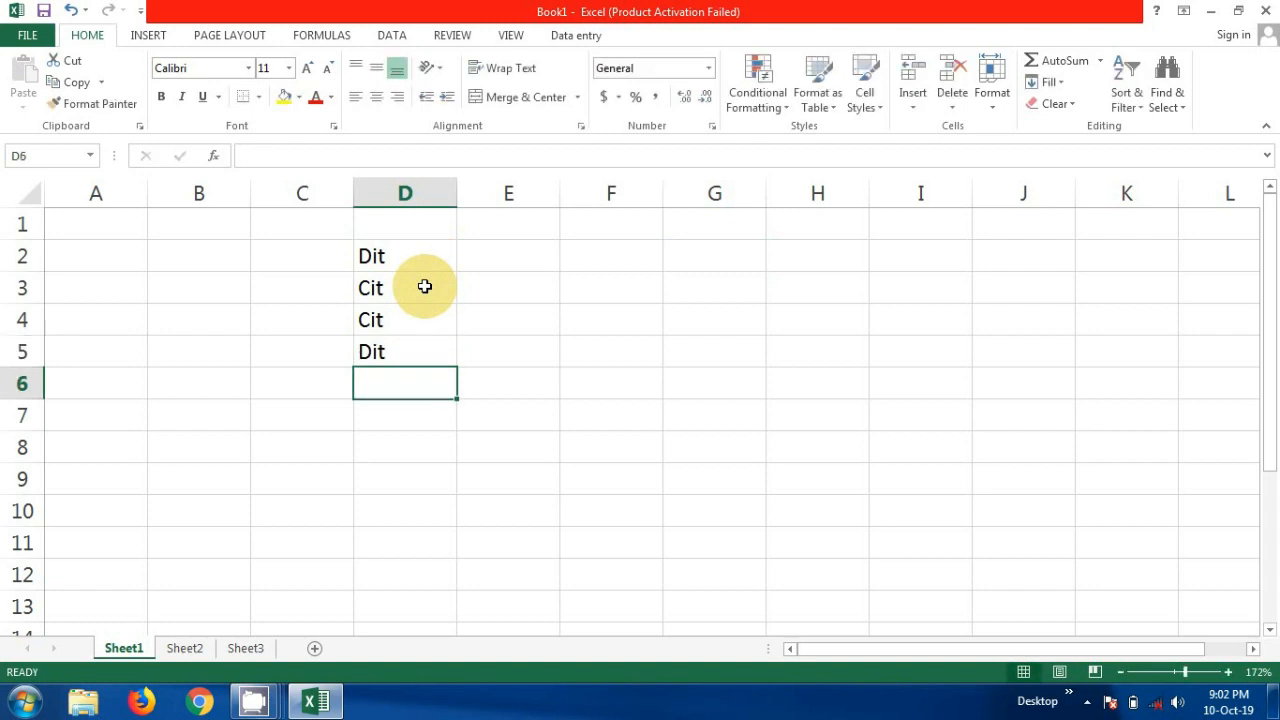
# - Continue the list in cells D6 to D9 with Dit, Dit, Cit and Dit
pyautogui.write('dit')
pyautogui.press('Return')
pyautogui.write('dit')
pyautogui.press('Return')
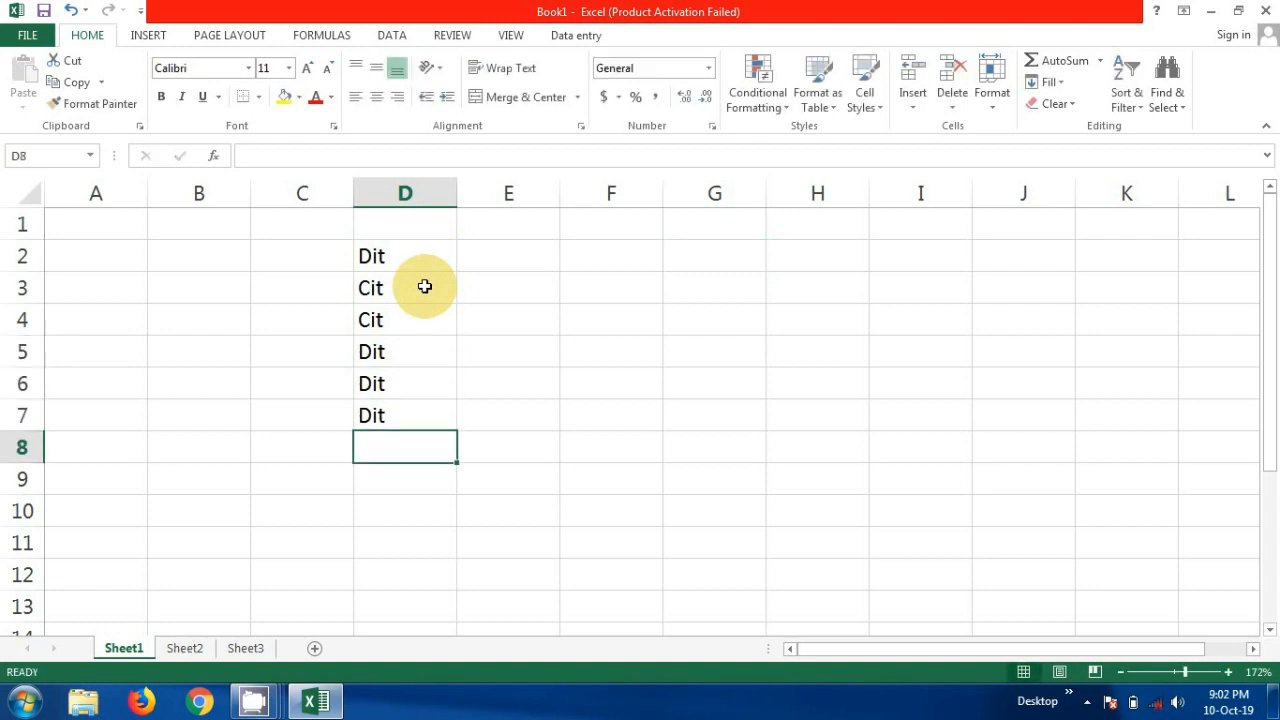
pyautogui.write('cit')
pyautogui.press('Return')
pyautogui.write('dit')
pyautogui.press('Return')
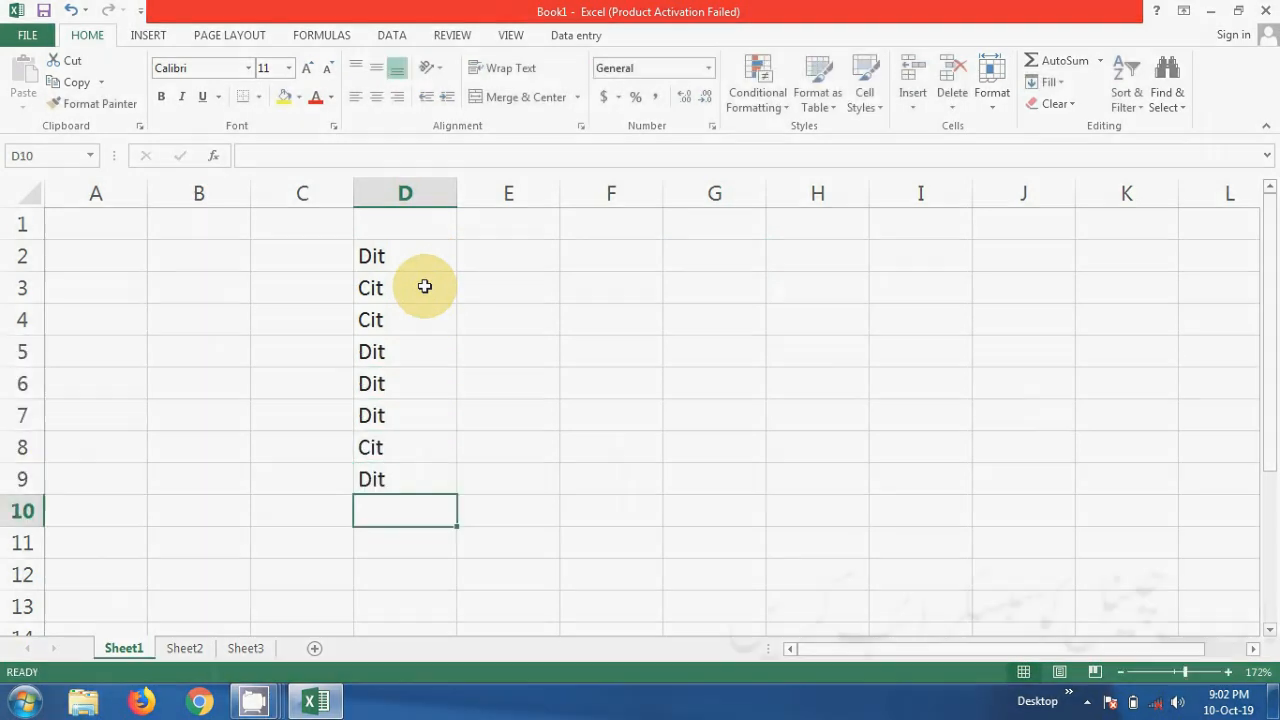
# - Complete the list with cit in D10 and Cit in D11 and D12
pyautogui.write('cc')
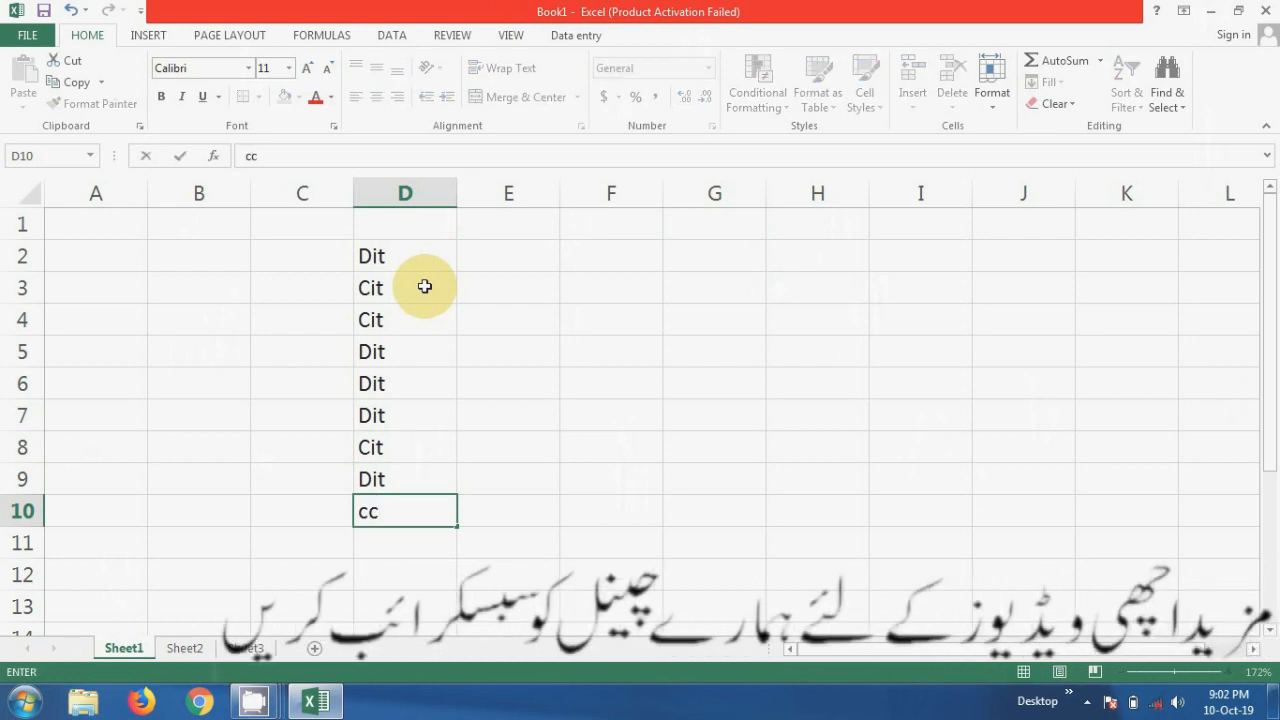
pyautogui.press('BackSpace')
pyautogui.write('it')
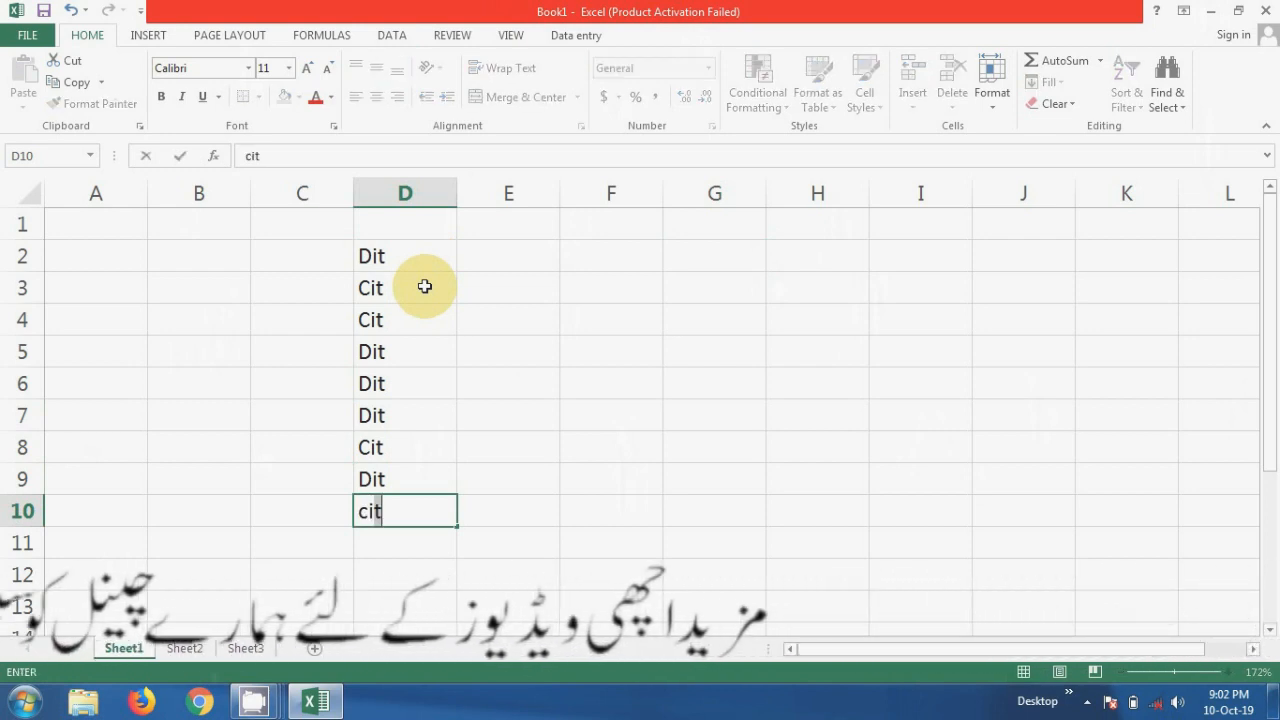
pyautogui.press('Return')
pyautogui.write('cit')
pyautogui.press('Return')
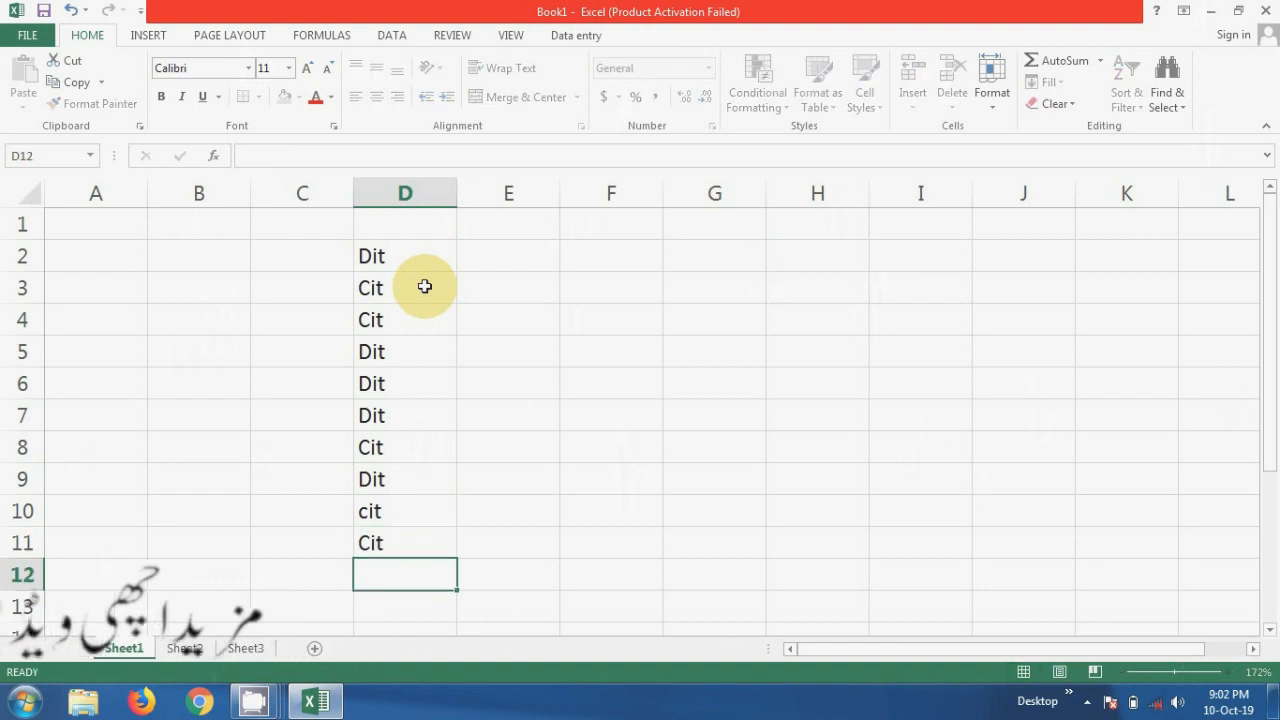
pyautogui.write('cit')
pyautogui.press('Return')
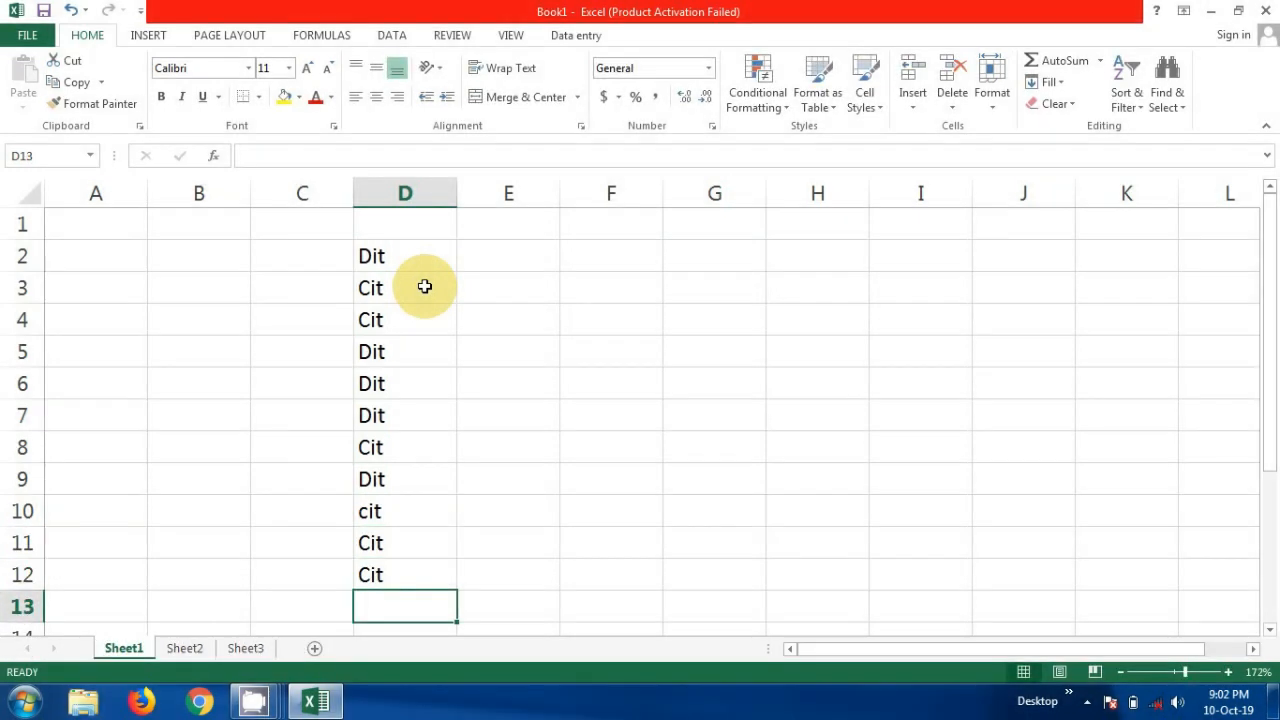
pyautogui.press('Return')
pyautogui.write('c')
pyautogui.press('Return')
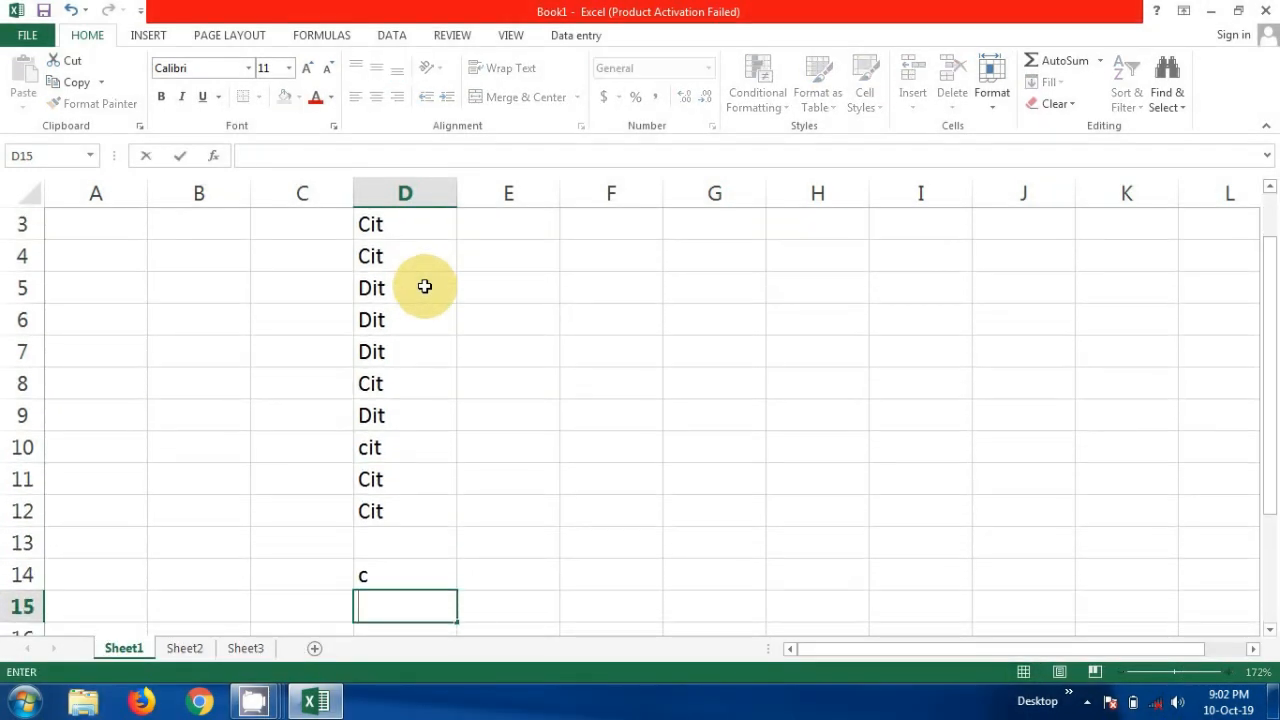
pyautogui.click(398, 578)
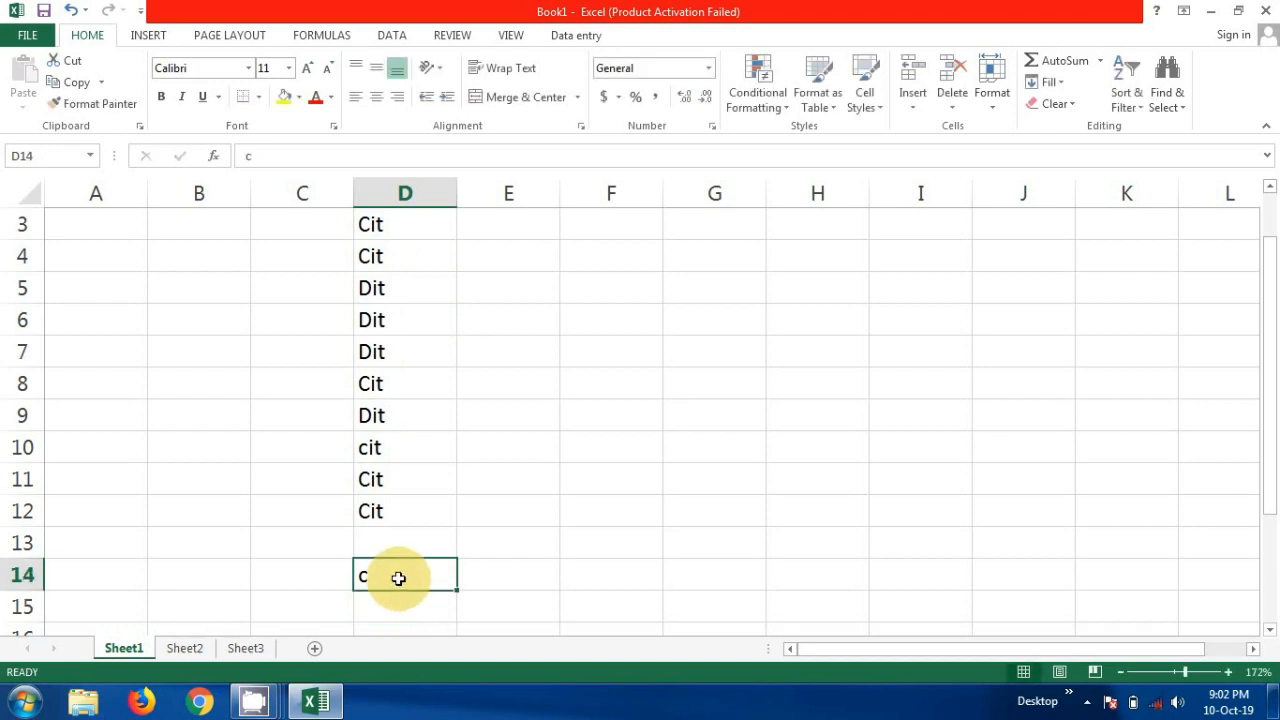
pyautogui.press('Delete')
pyautogui.click(415, 536)
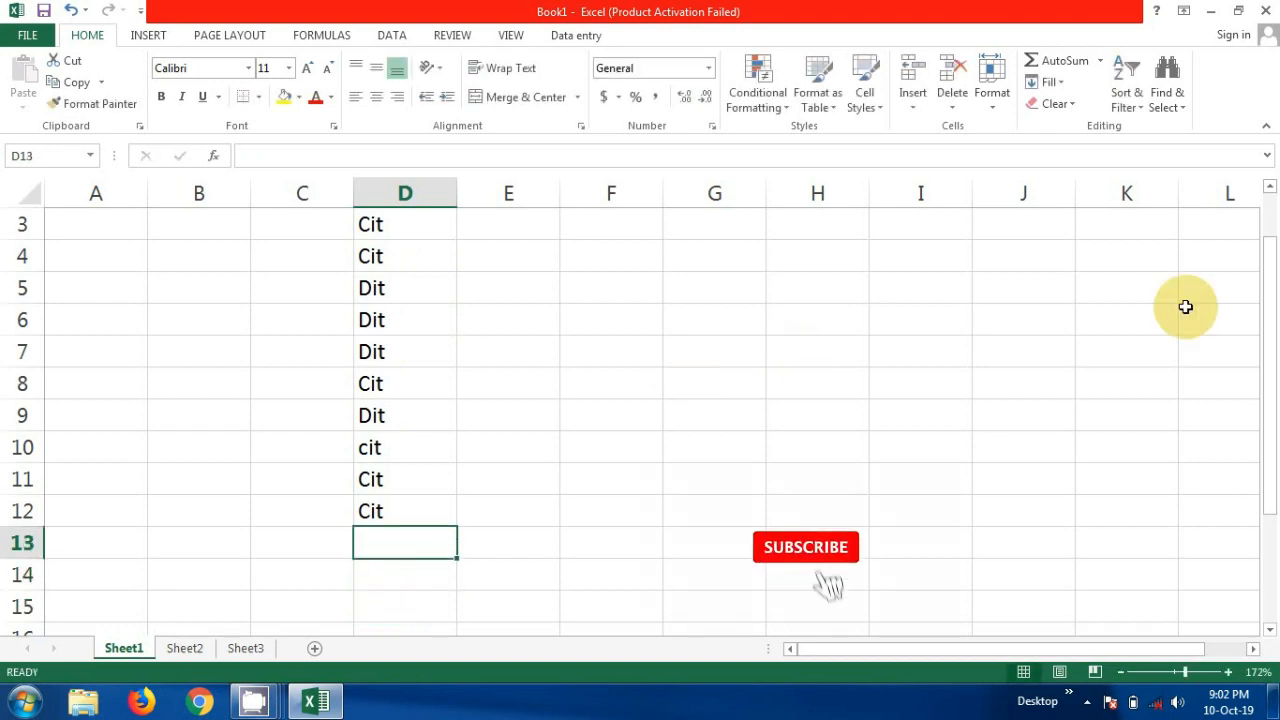
pyautogui.click(1269, 186)
pyautogui.click(1269, 186)
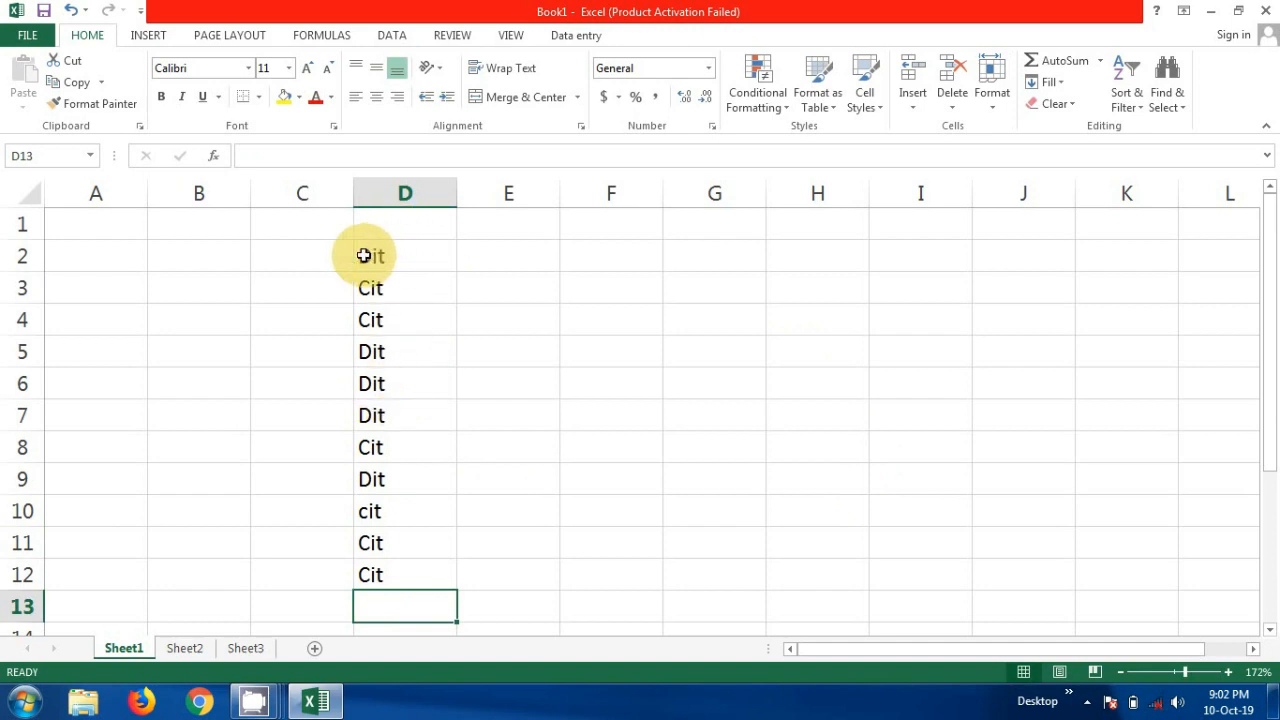
# - Try to set up a List data validation for cell D13 using D2:D12 as its source
pyautogui.click(390, 36)
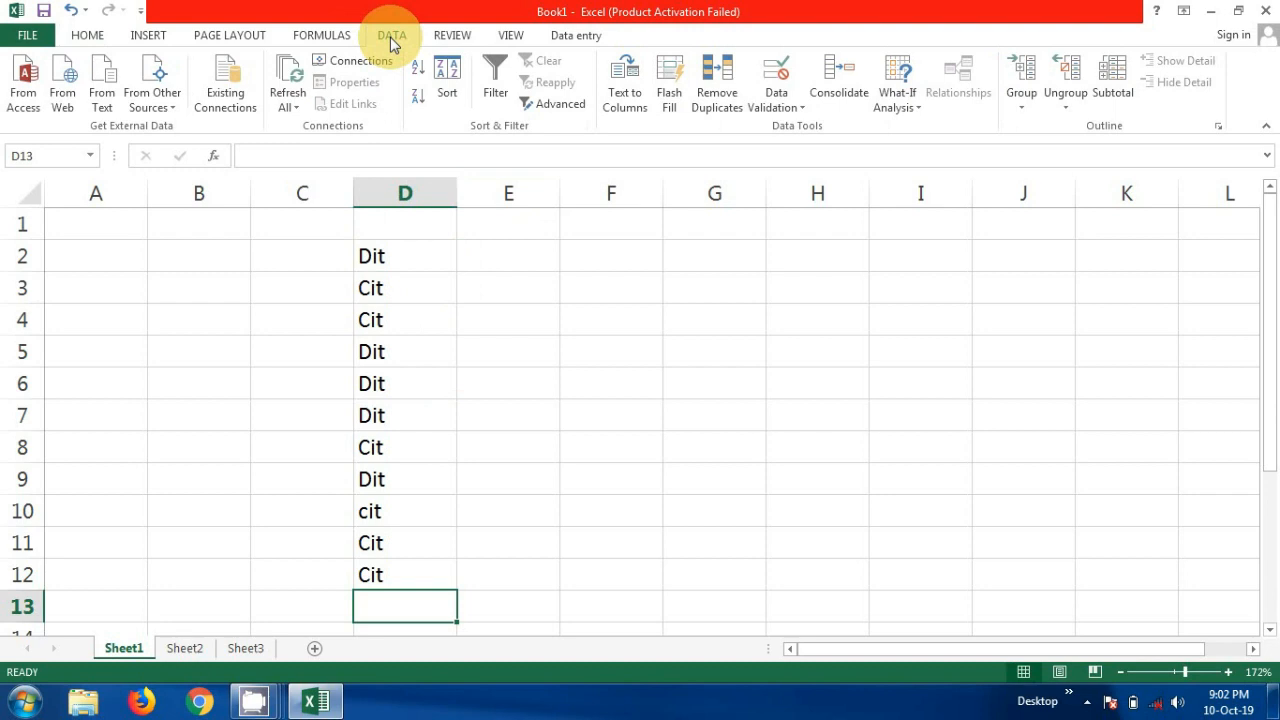
pyautogui.click(784, 104)
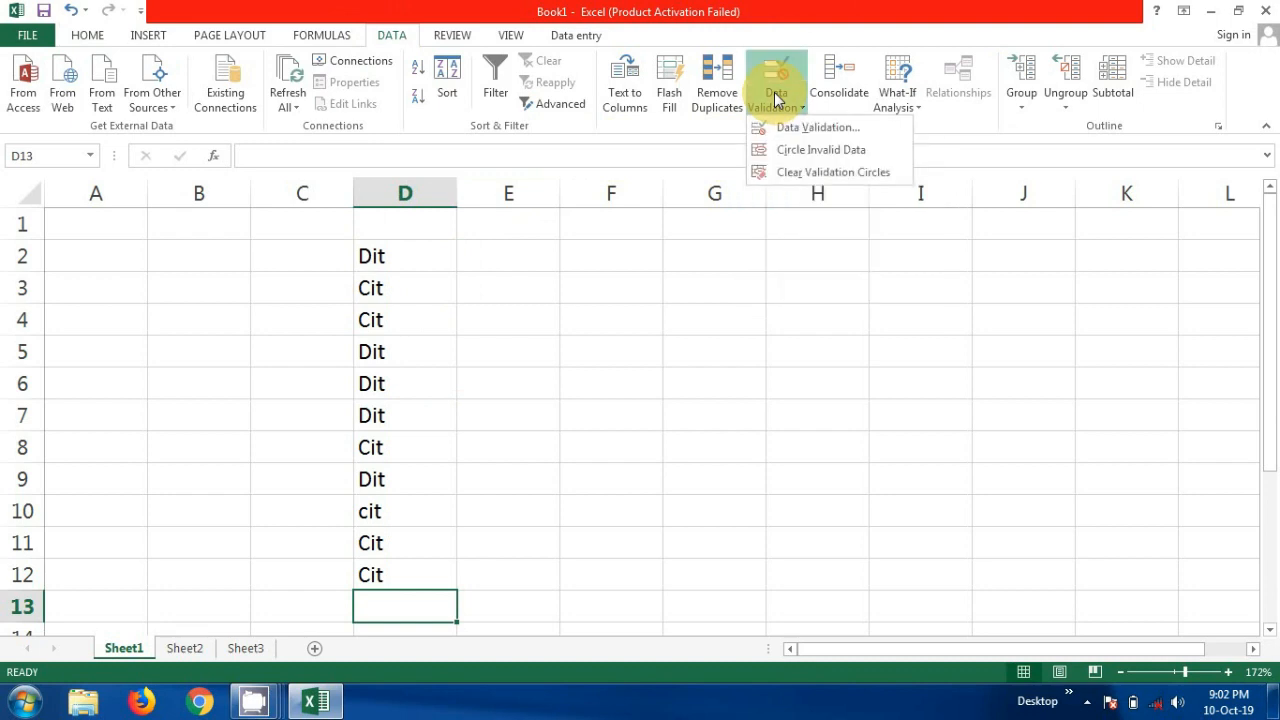
pyautogui.click(800, 112)
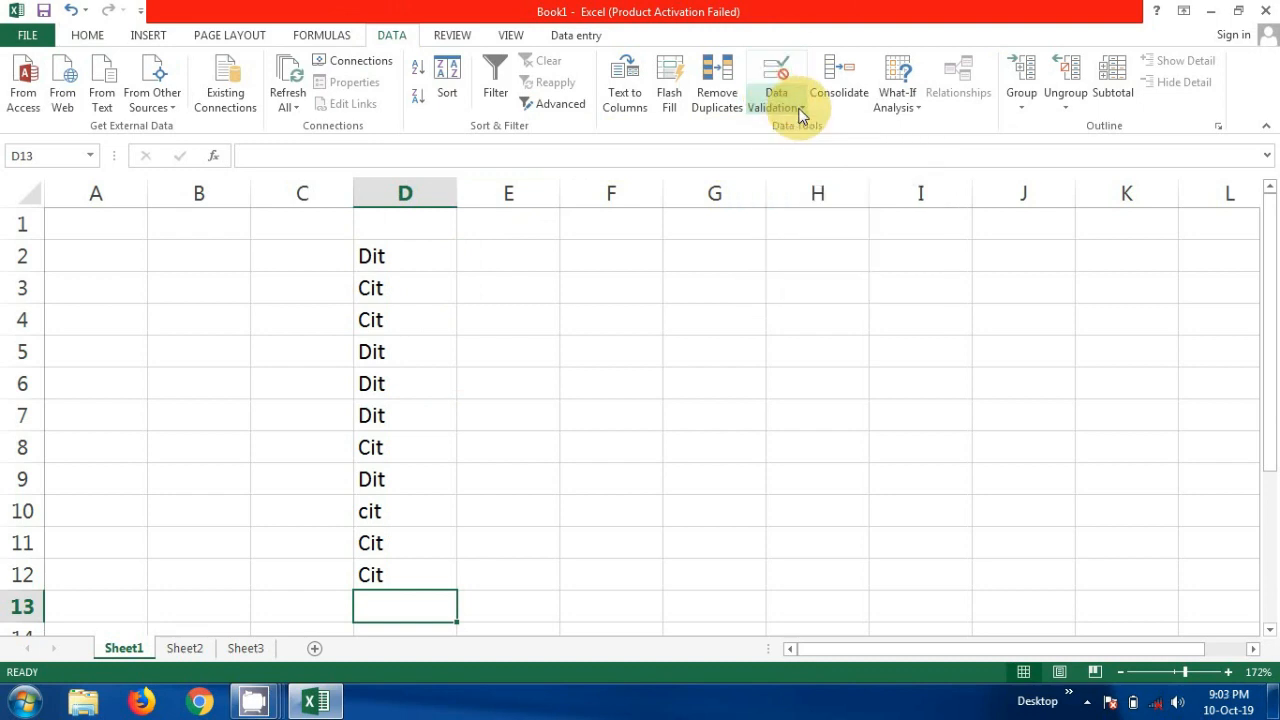
pyautogui.doubleClick(785, 90)
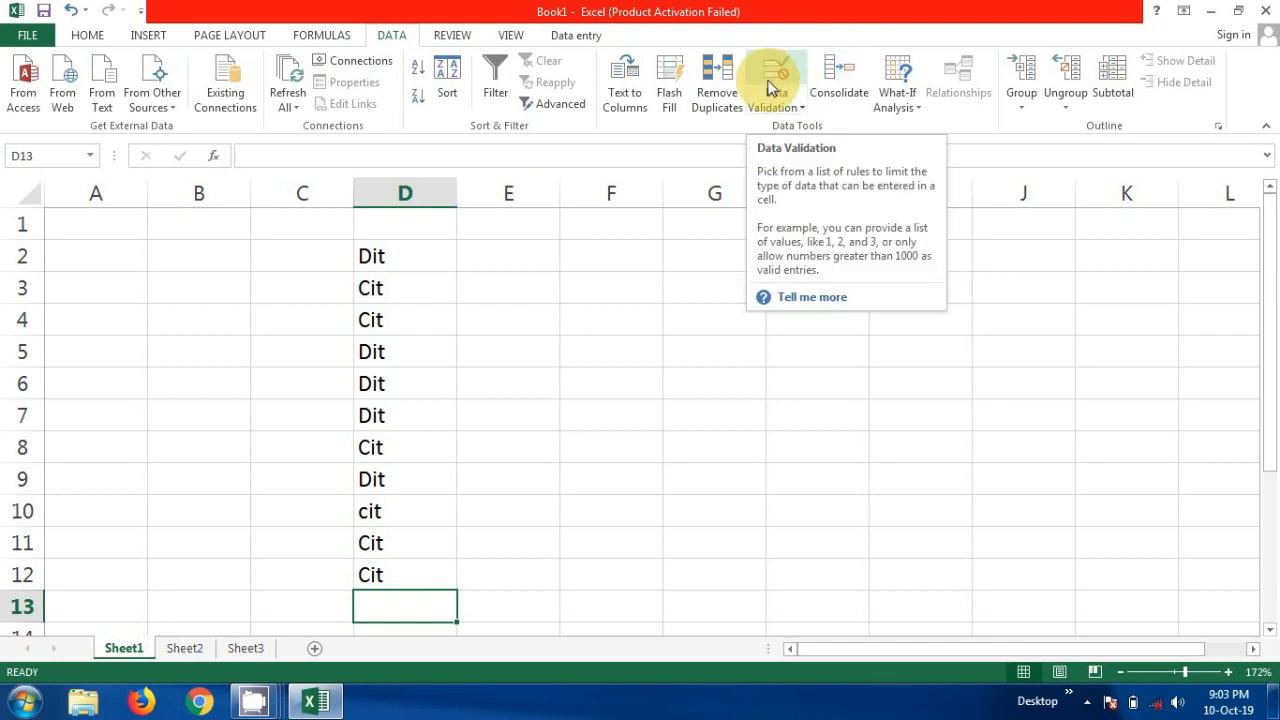
pyautogui.click(772, 88)
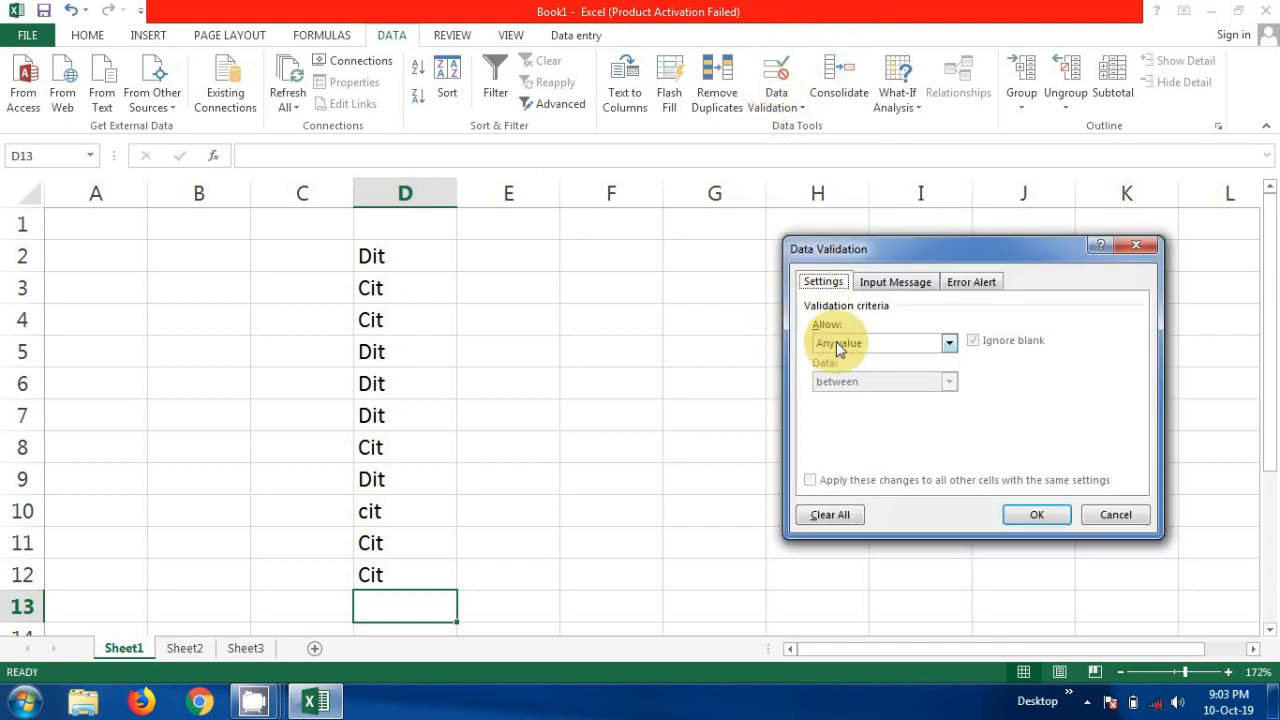
pyautogui.click(949, 345)
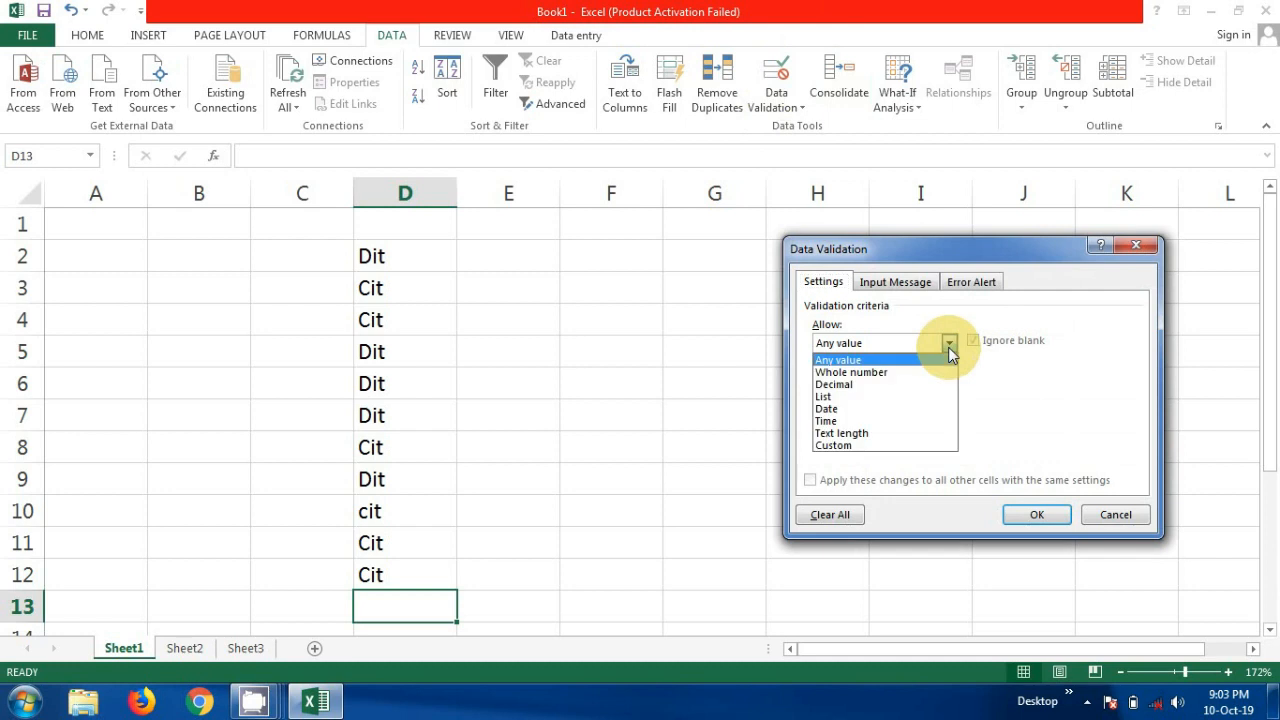
pyautogui.click(849, 398)
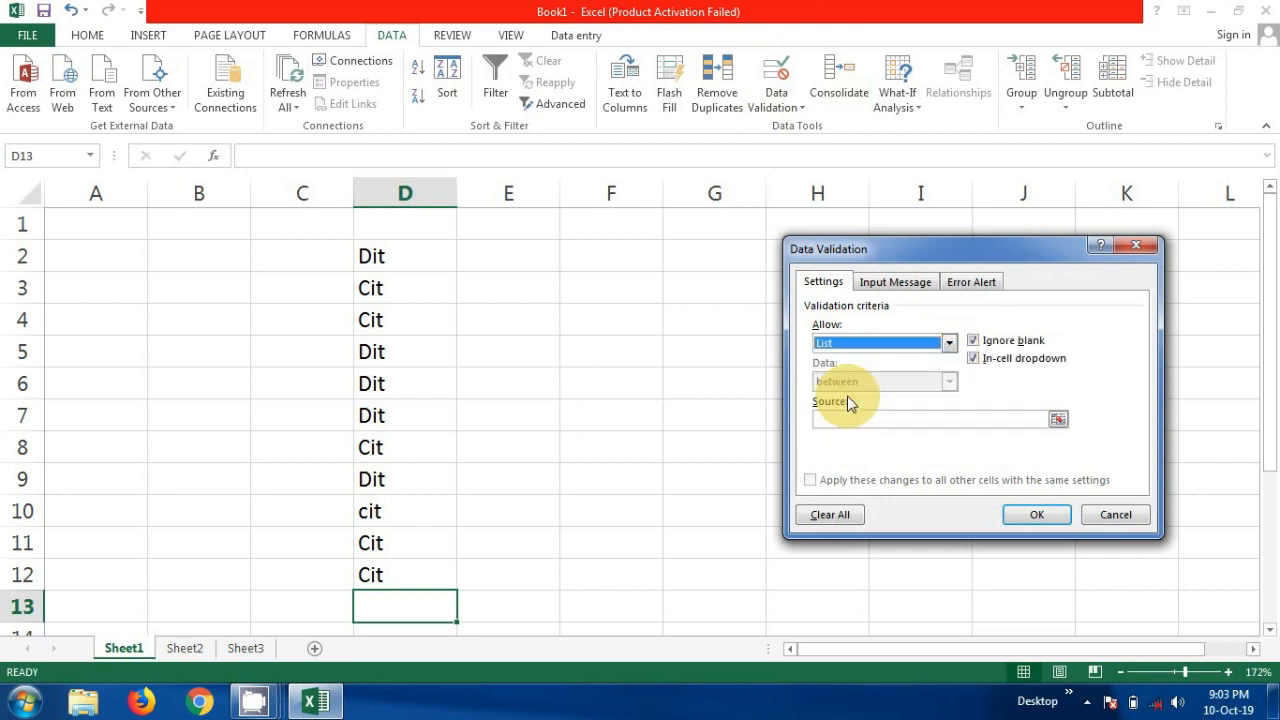
pyautogui.click(933, 424)
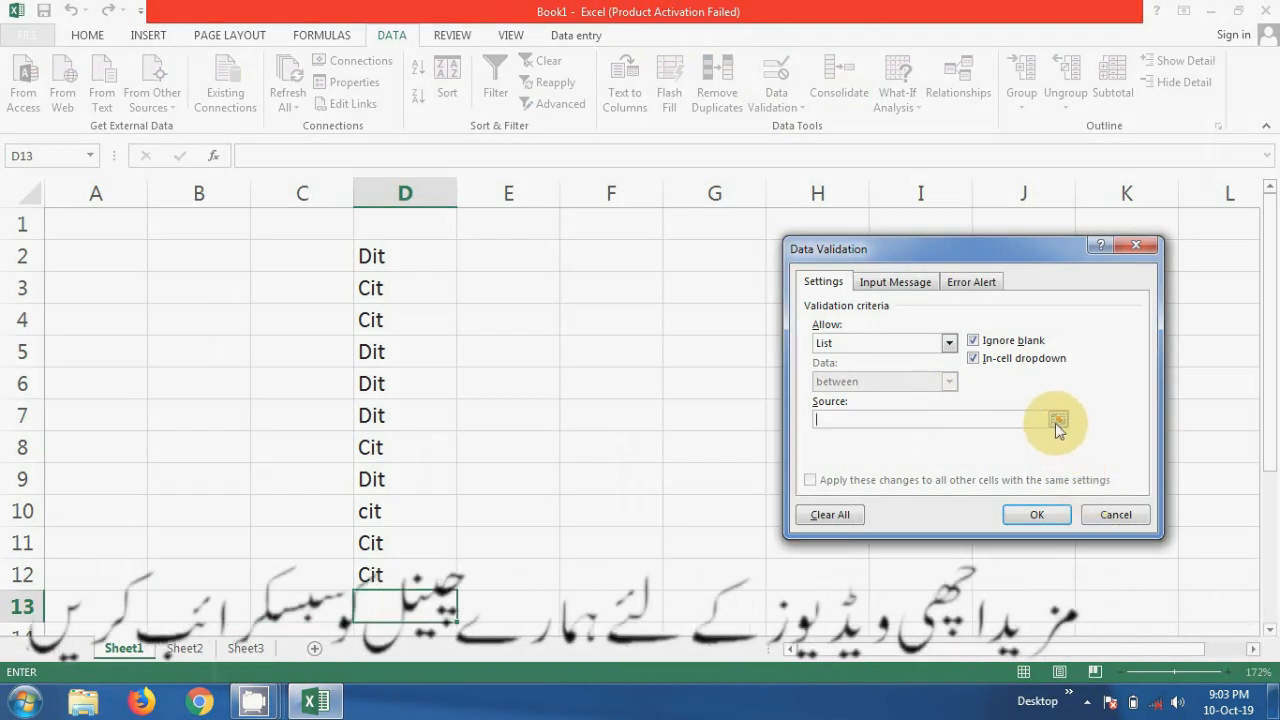
pyautogui.click(1057, 421)
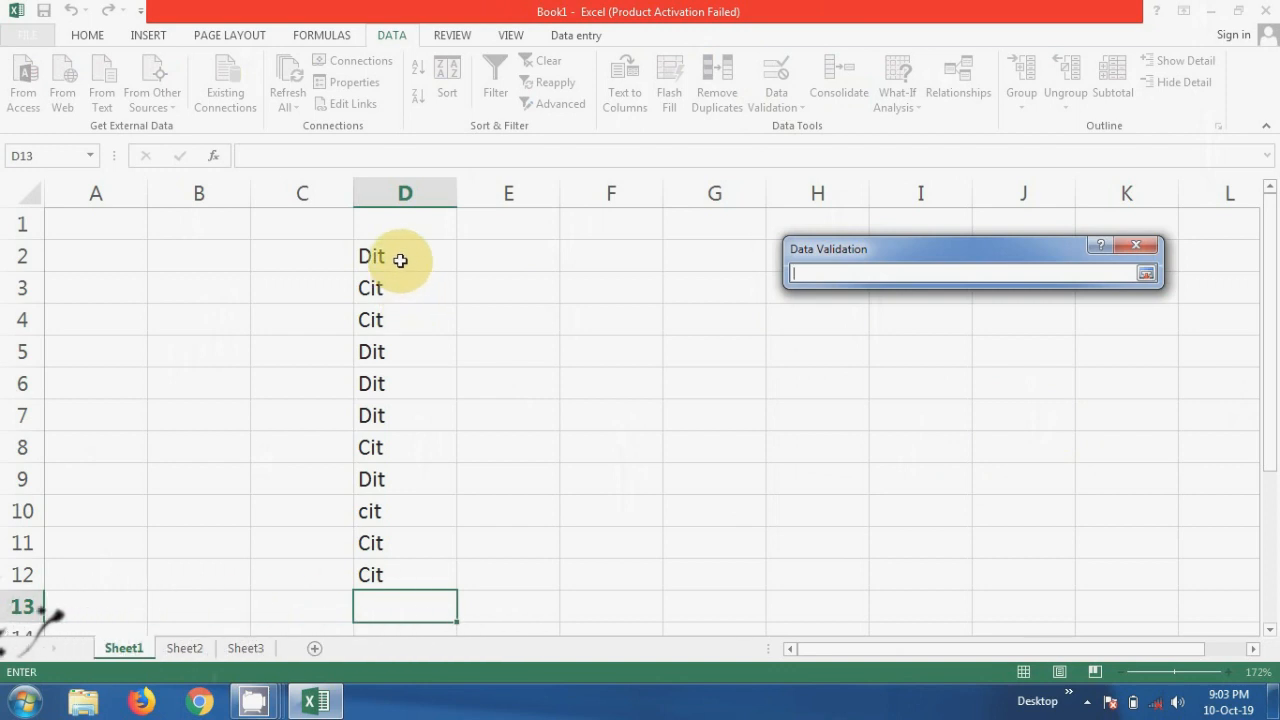
pyautogui.moveTo(400, 260); pyautogui.dragTo(381, 563)
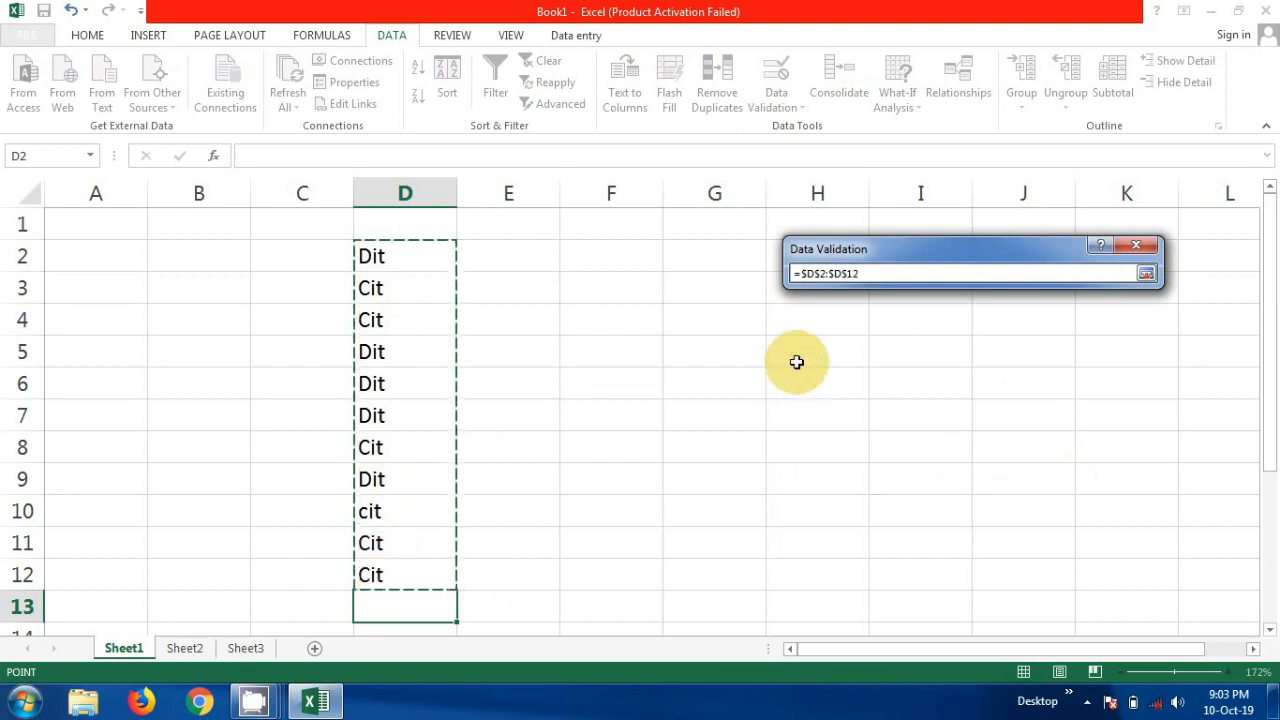
pyautogui.click(1146, 274)
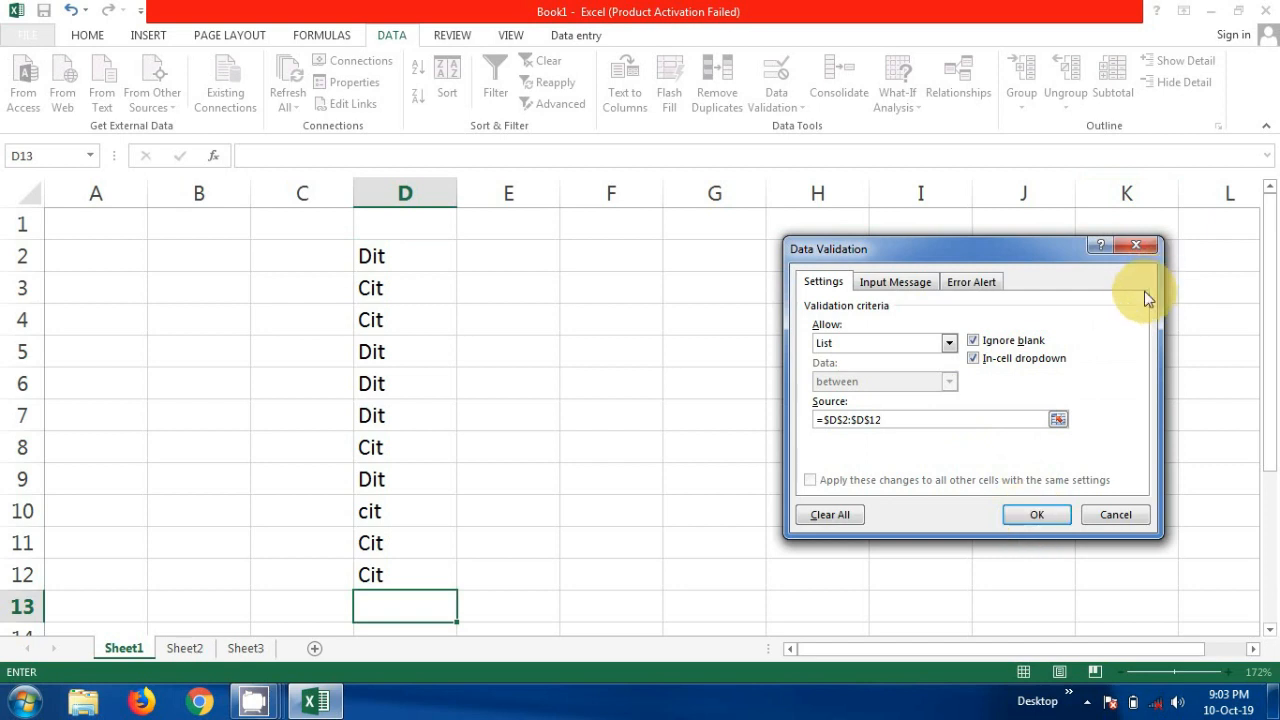
pyautogui.click(1137, 247)
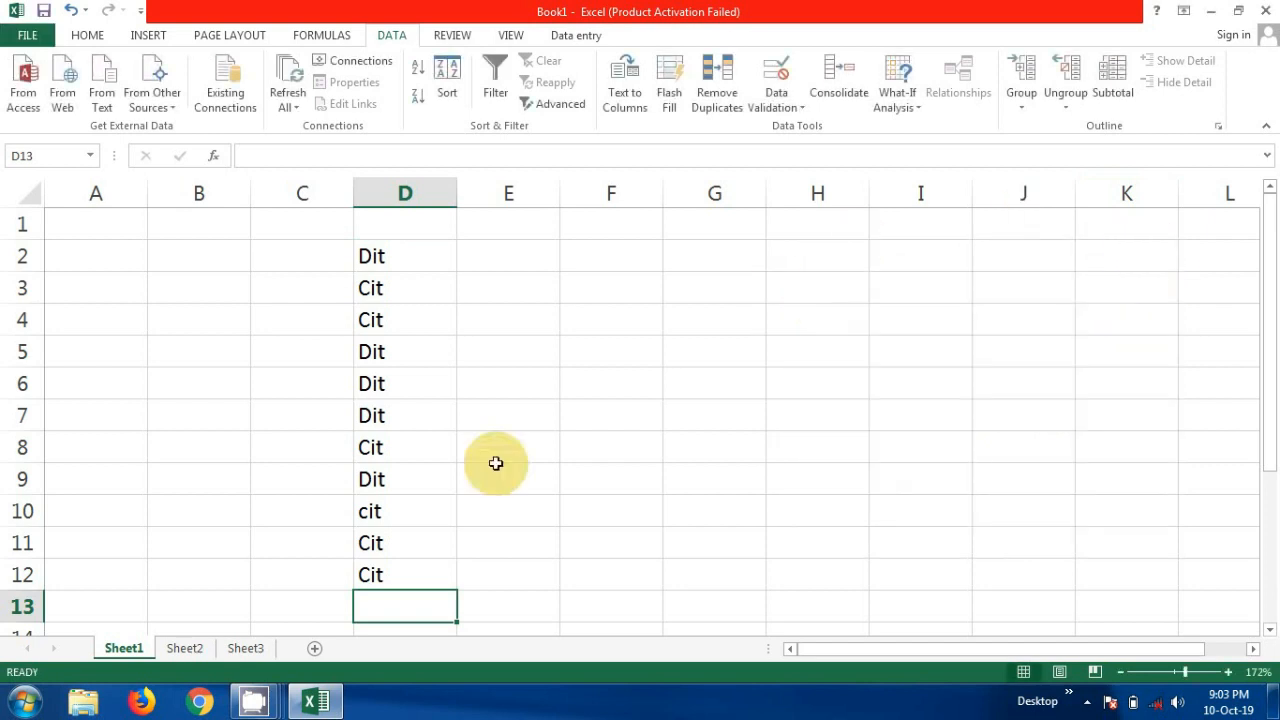
# - On Sheet2, start a data validation rule for cell D3 that allows a List
pyautogui.click(185, 648)
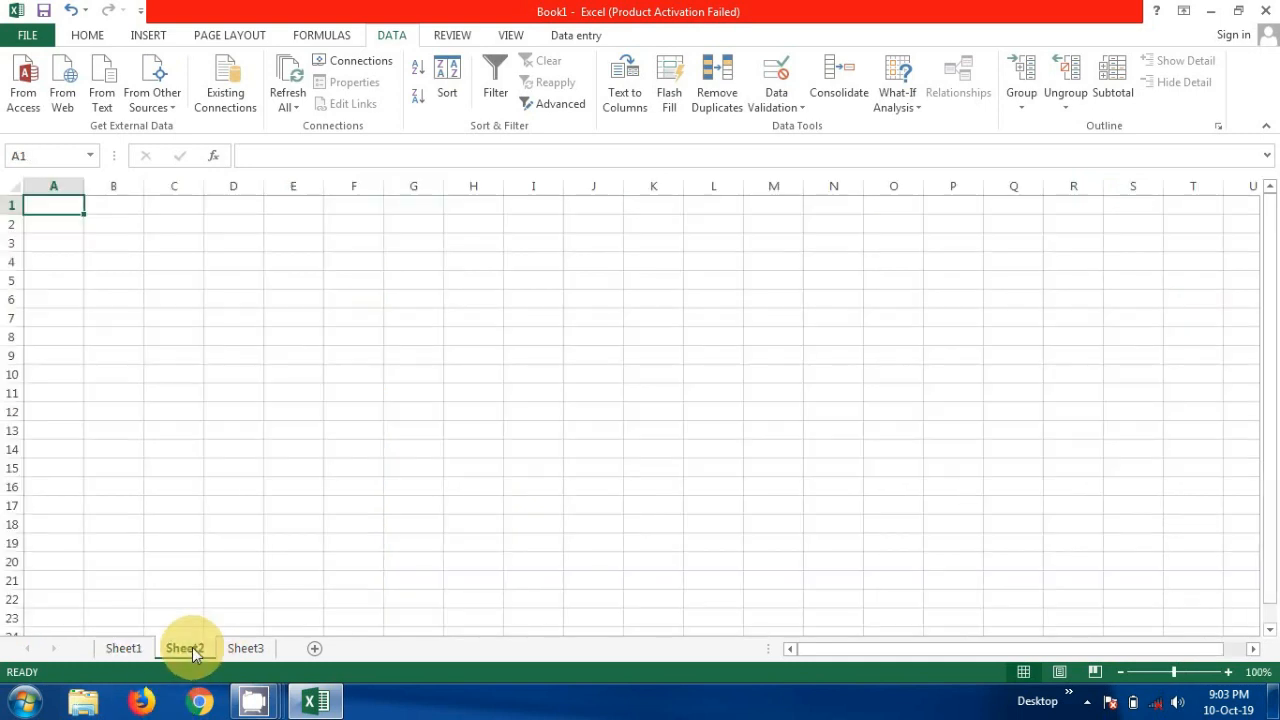
pyautogui.click(1190, 679)
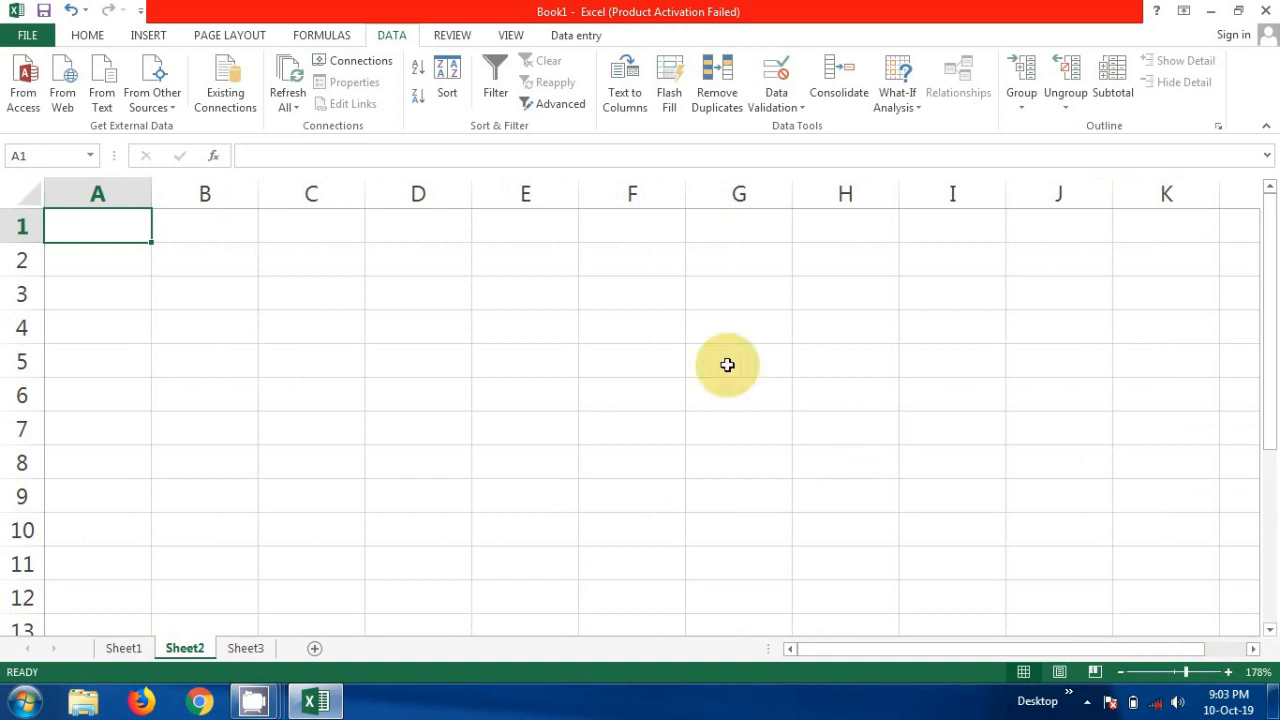
pyautogui.click(383, 302)
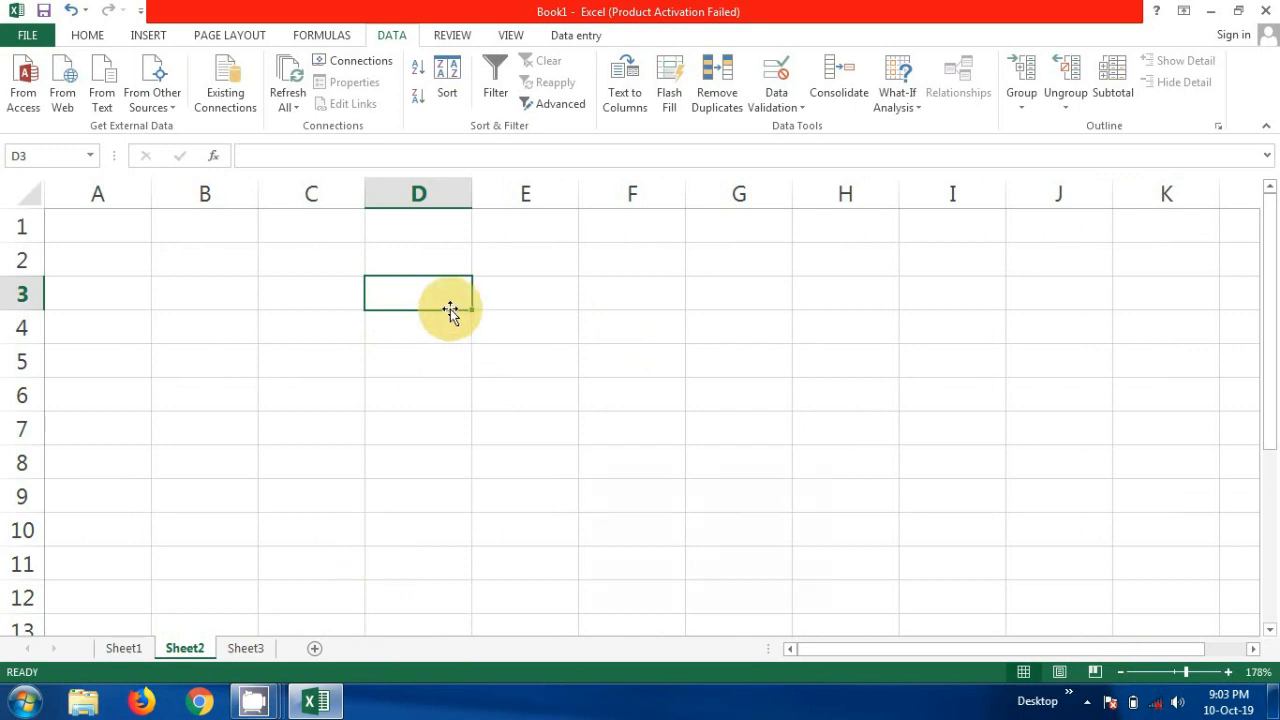
pyautogui.click(776, 80)
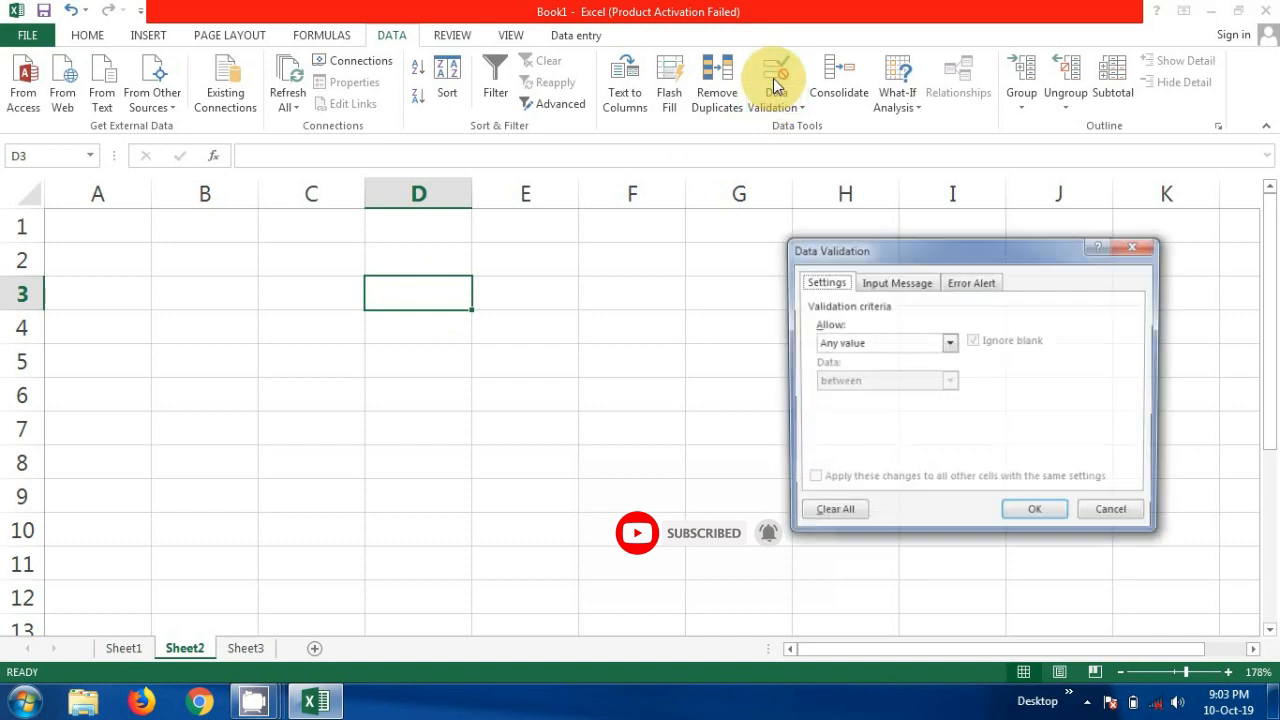
pyautogui.click(949, 344)
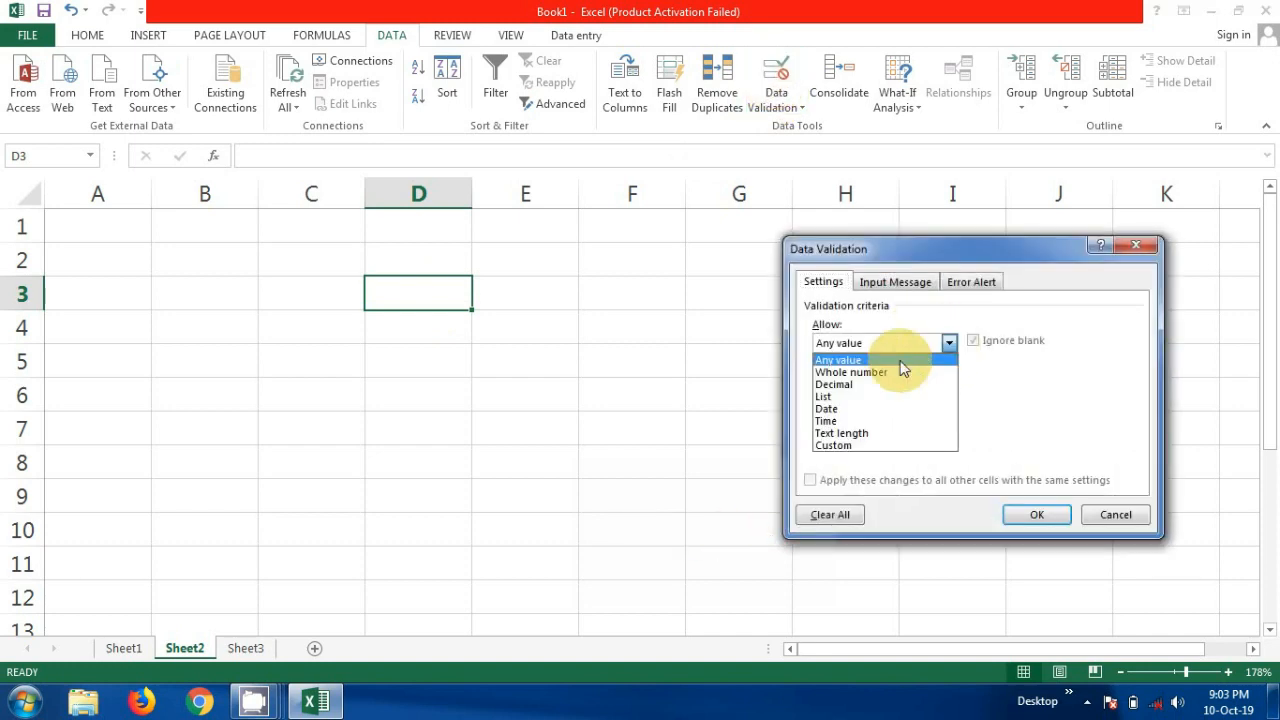
pyautogui.click(852, 401)
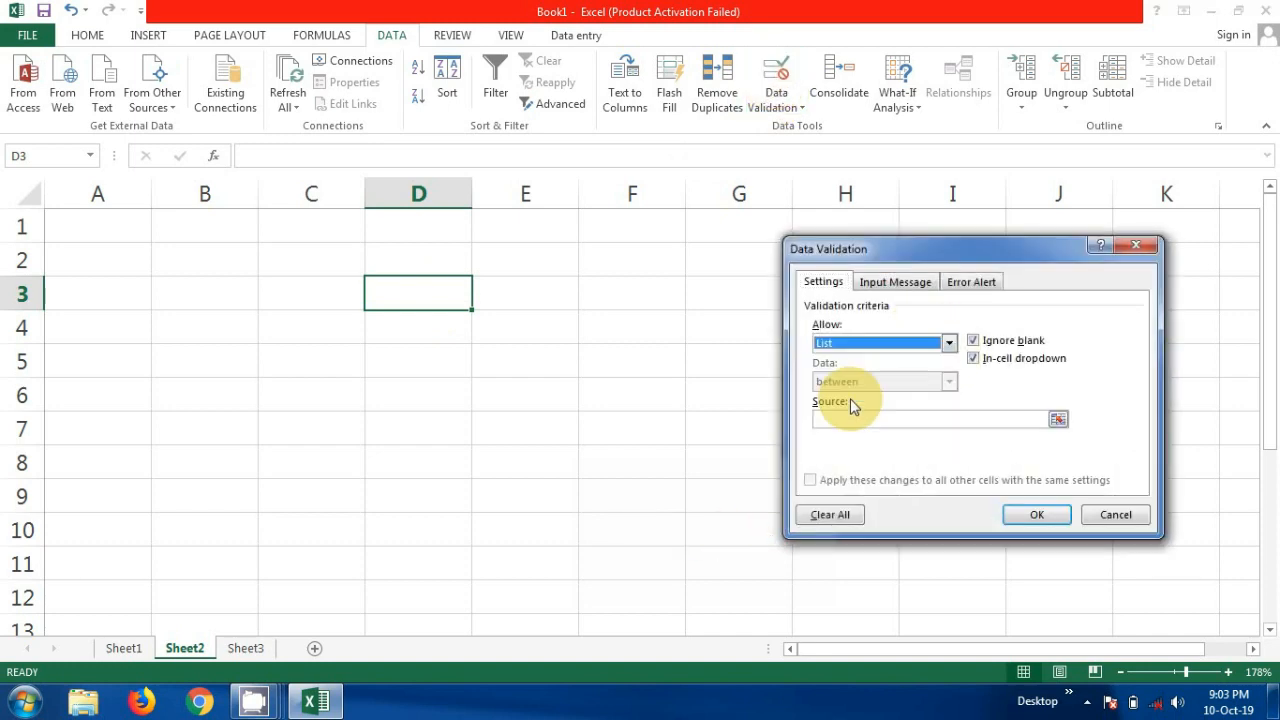
# - Set the list source to cells D2:D12 on Sheet1 and apply the validation rule
pyautogui.click(1058, 419)
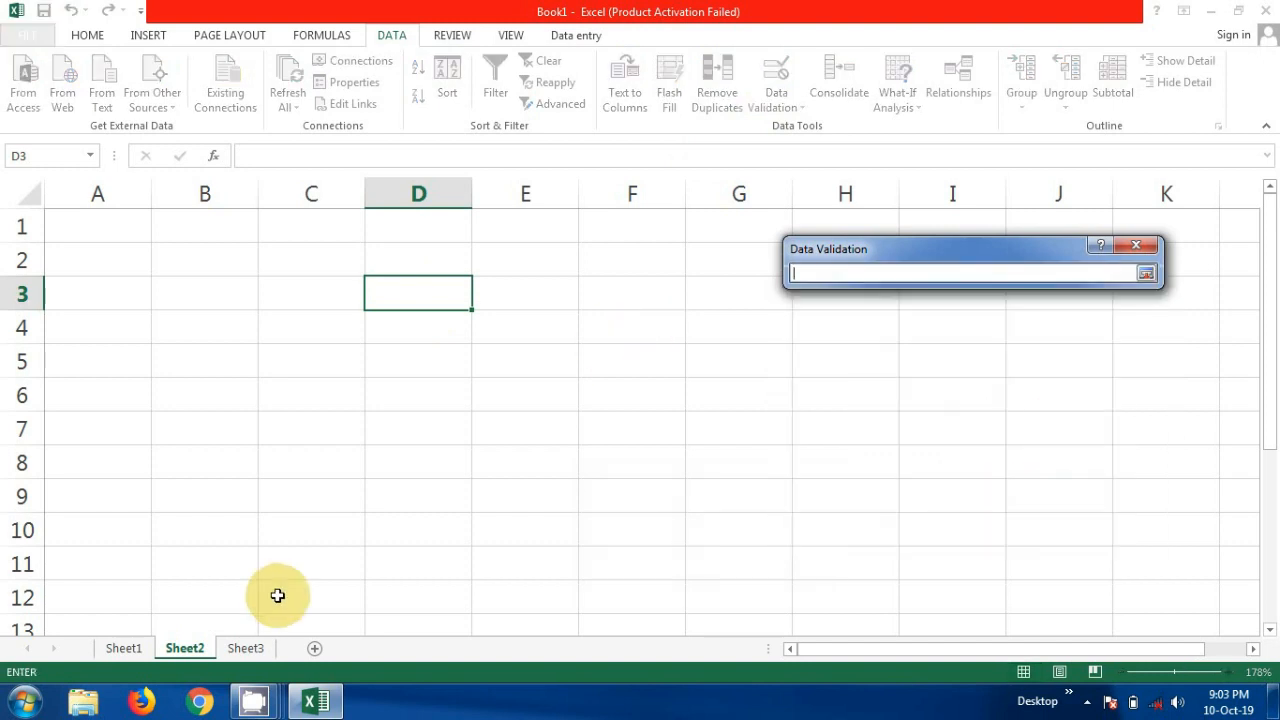
pyautogui.click(127, 655)
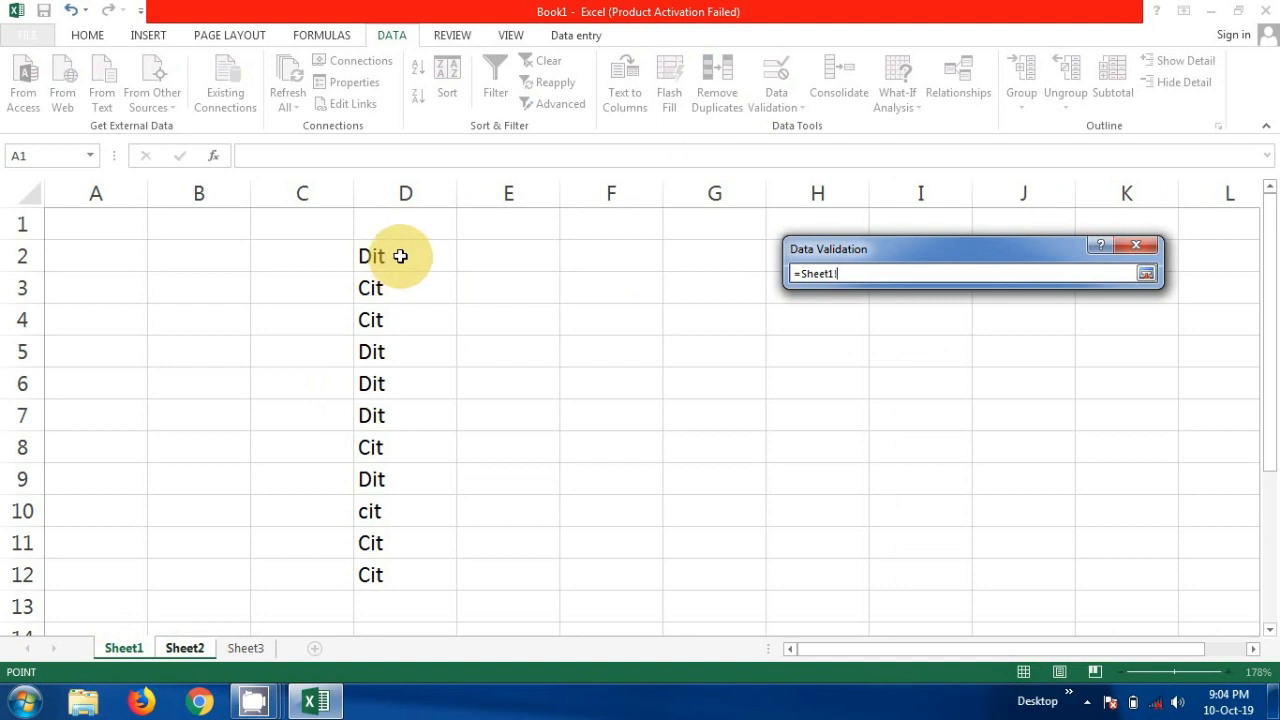
pyautogui.moveTo(400, 256); pyautogui.dragTo(371, 565)
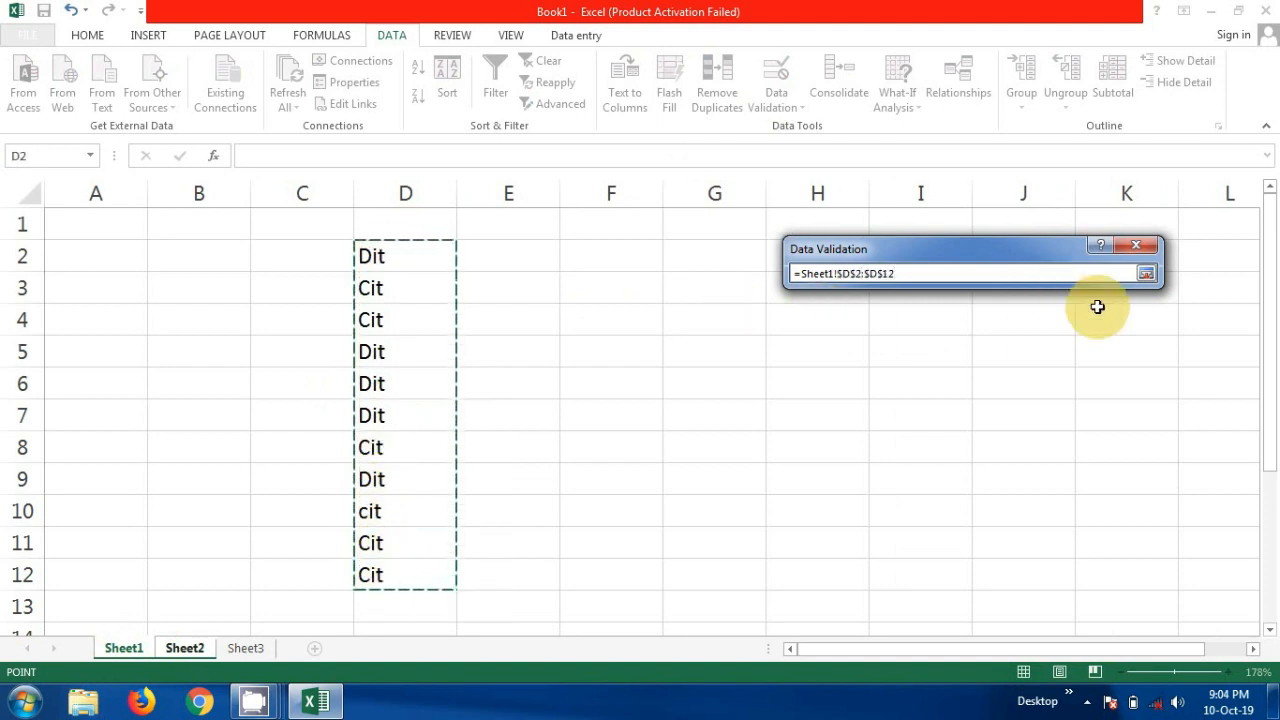
pyautogui.click(1146, 273)
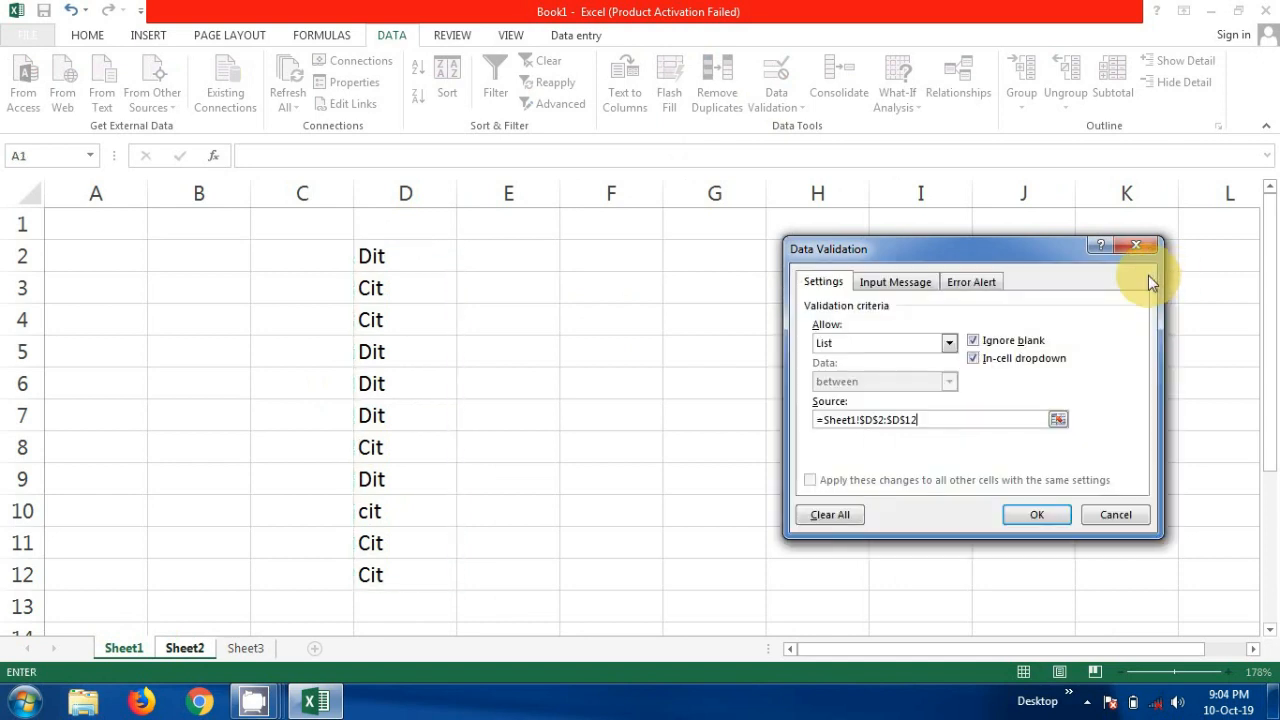
pyautogui.click(1035, 516)
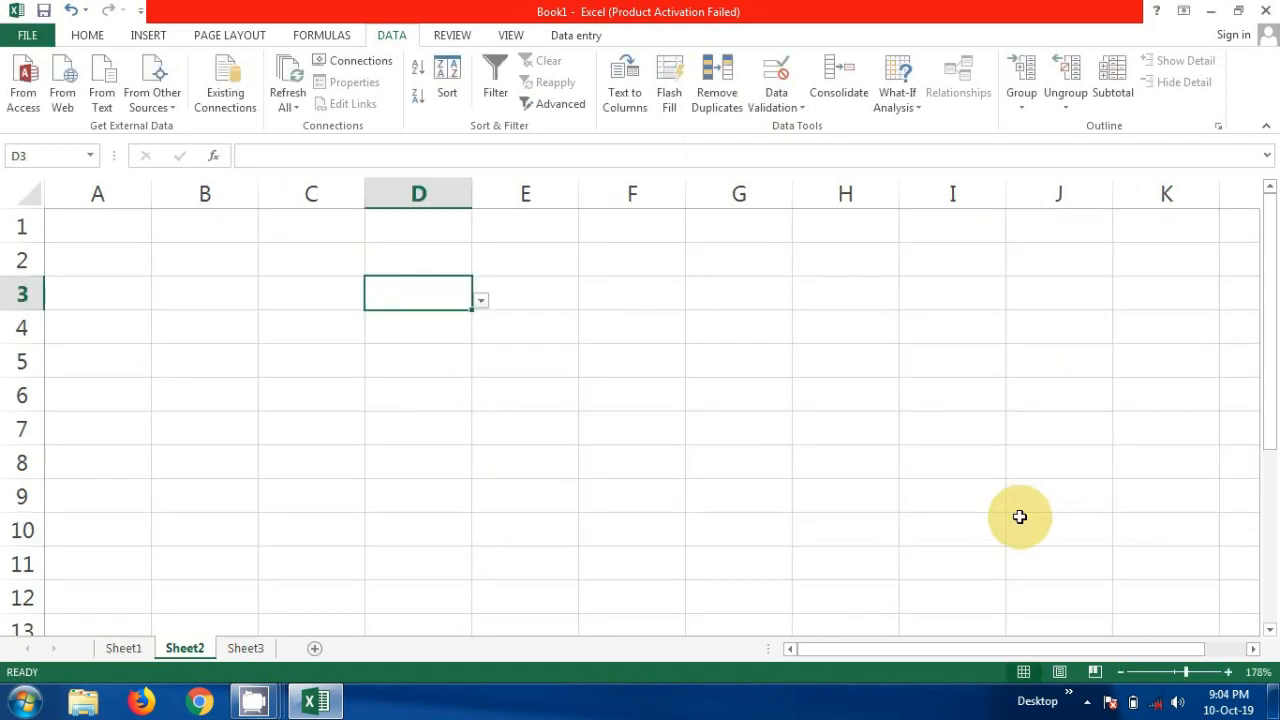
# - Test the drop-down in cell D3 of Sheet2 by choosing Dit and then changing it to Cit
pyautogui.click(481, 301)
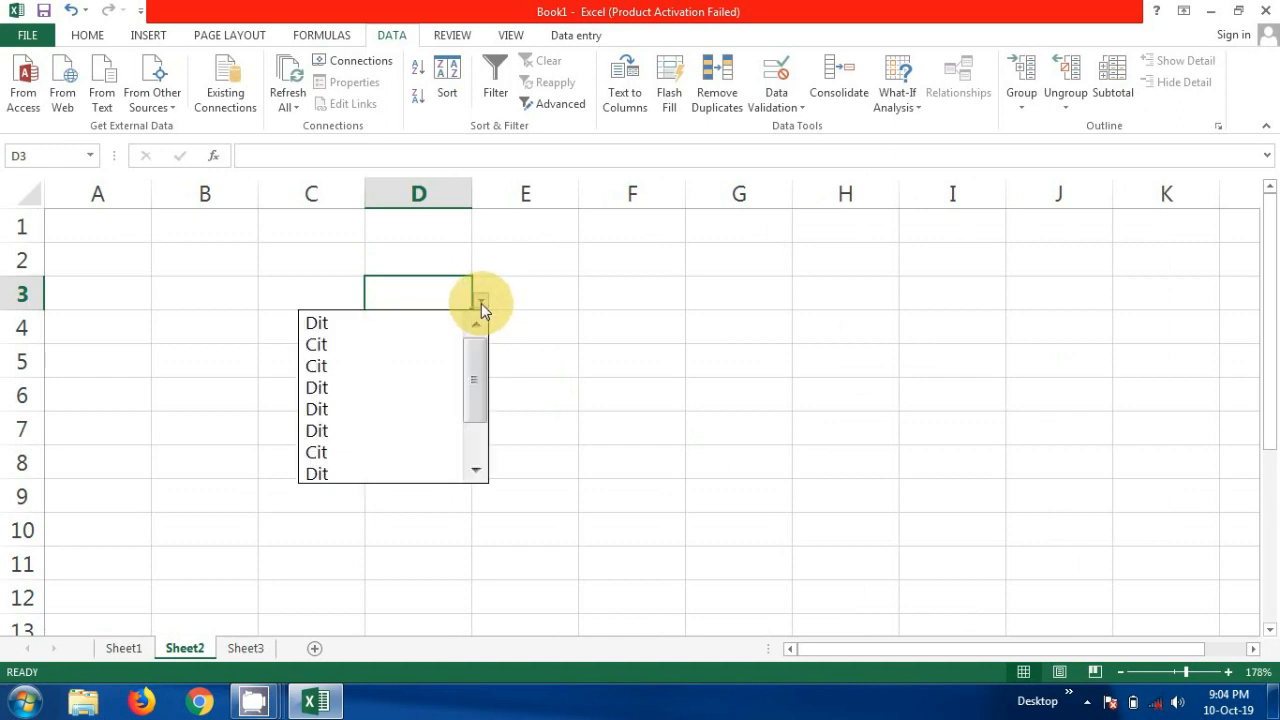
pyautogui.click(423, 326)
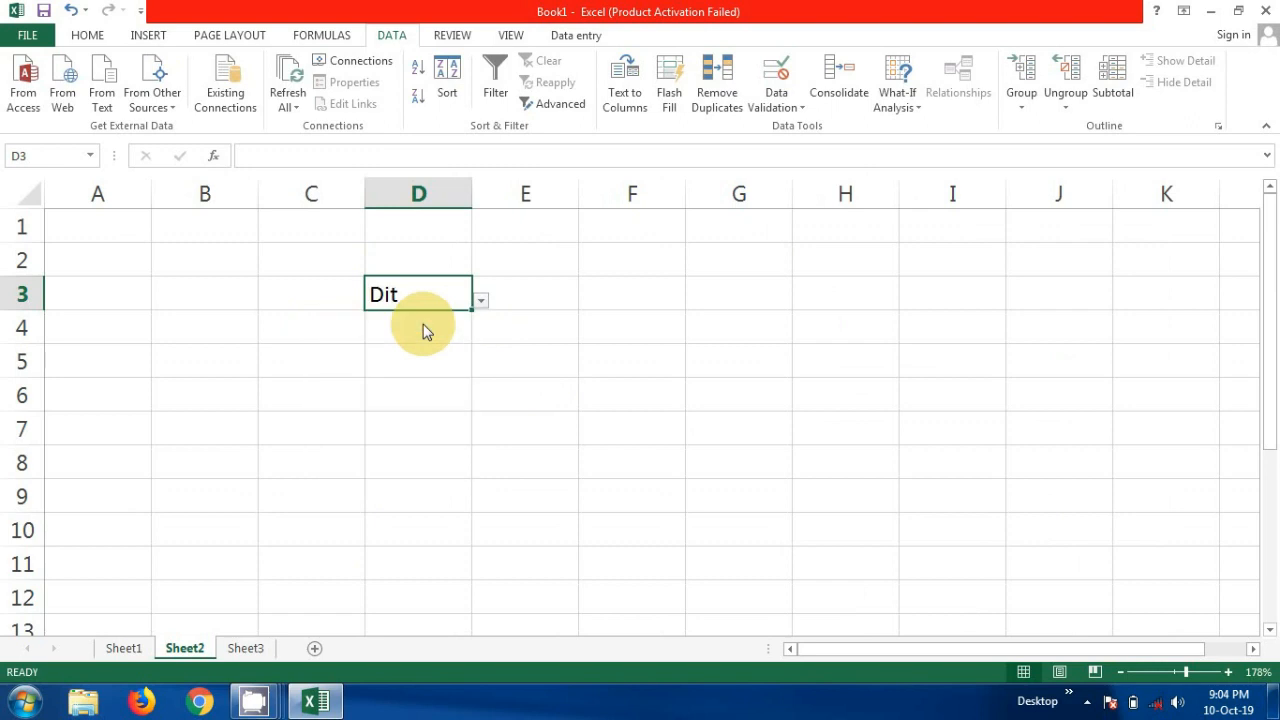
pyautogui.click(481, 301)
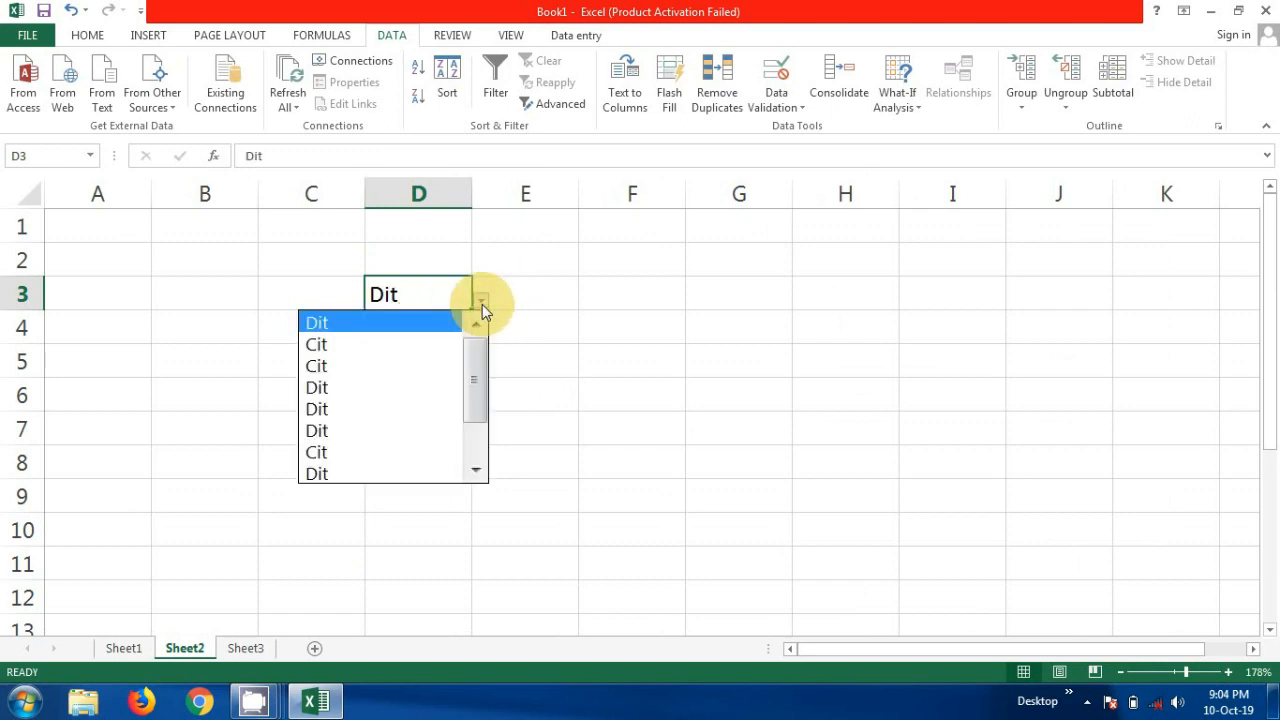
pyautogui.click(400, 367)
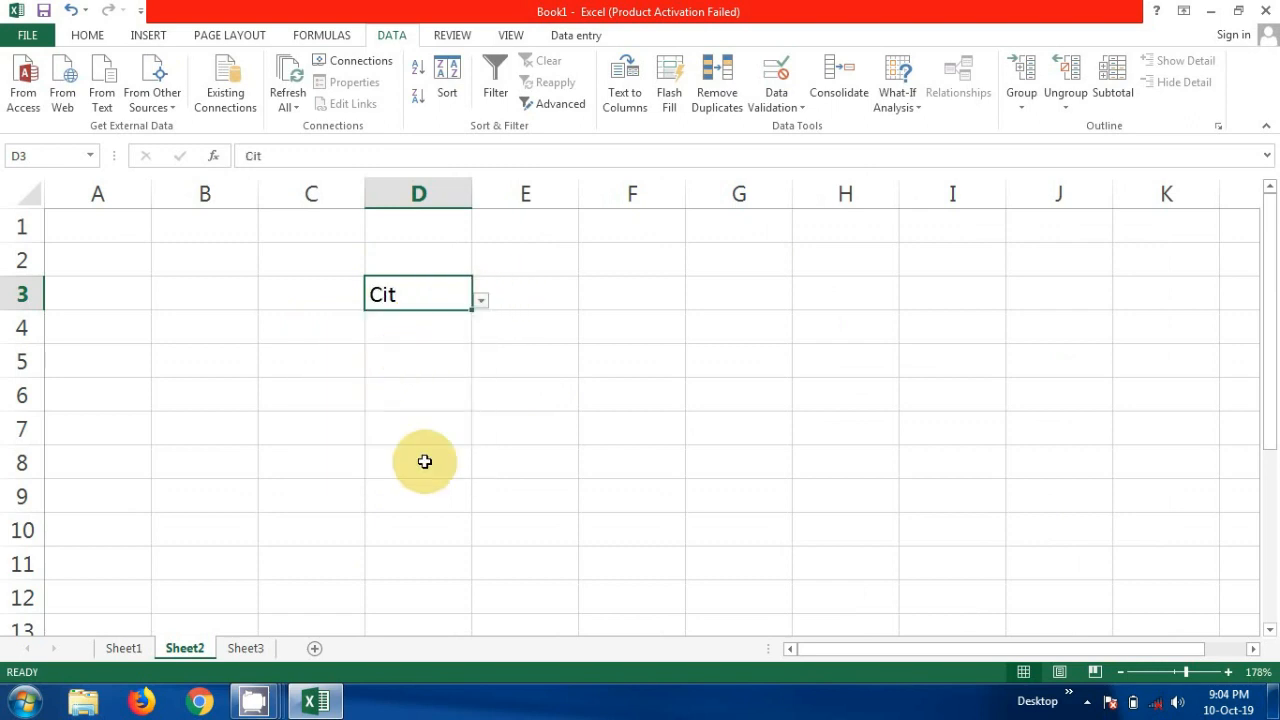
pyautogui.click(442, 379)
pyautogui.click(447, 284)
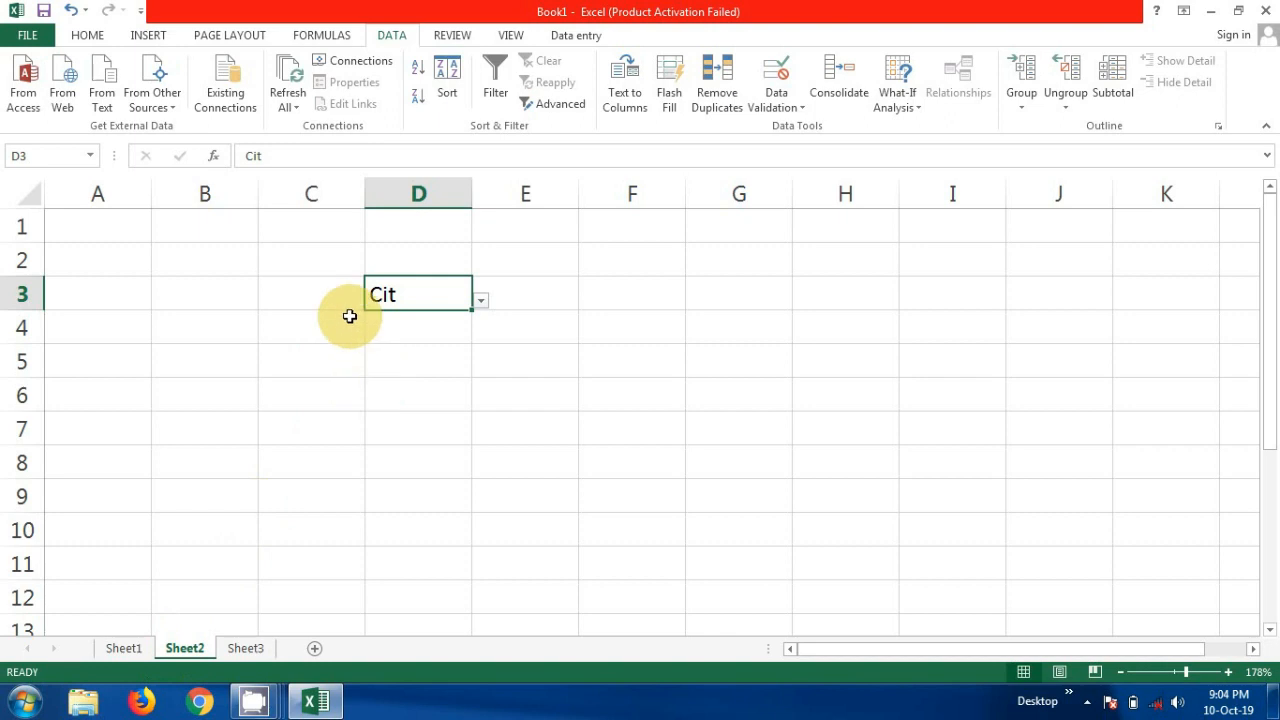
# - From Sheet1, start defining a new name called Sub with Workbook scope
pyautogui.click(241, 653)
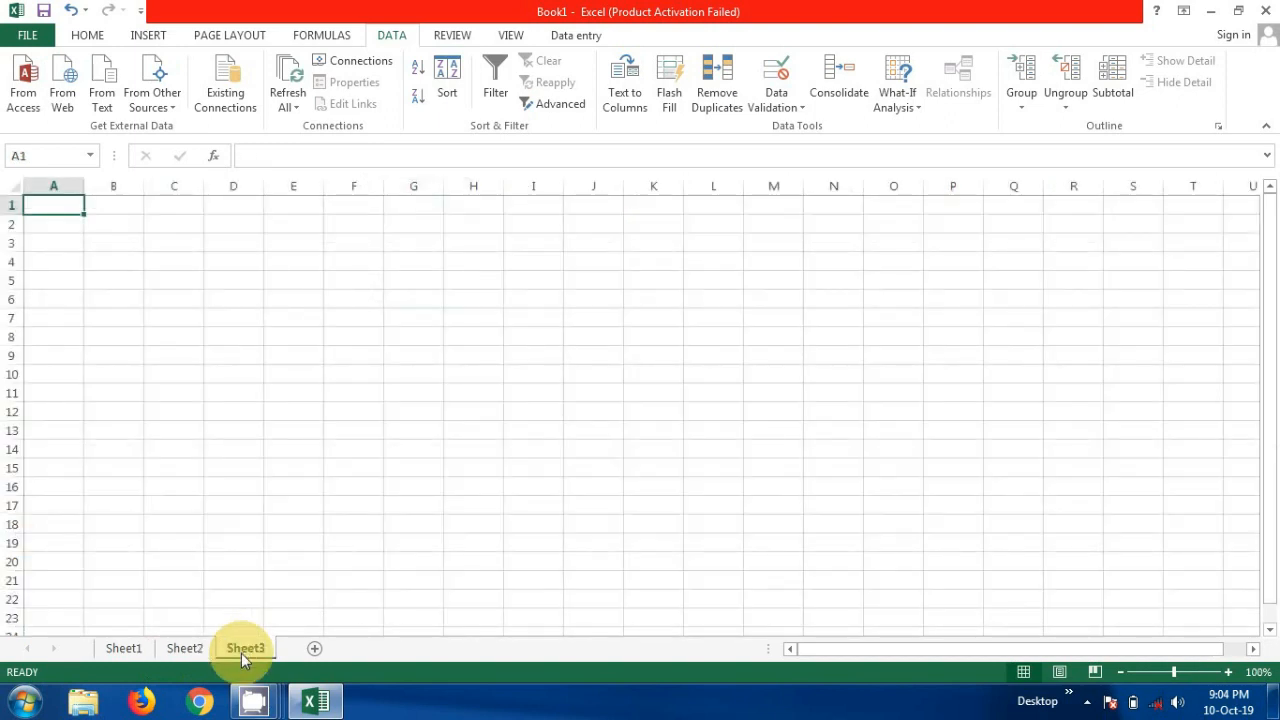
pyautogui.click(135, 647)
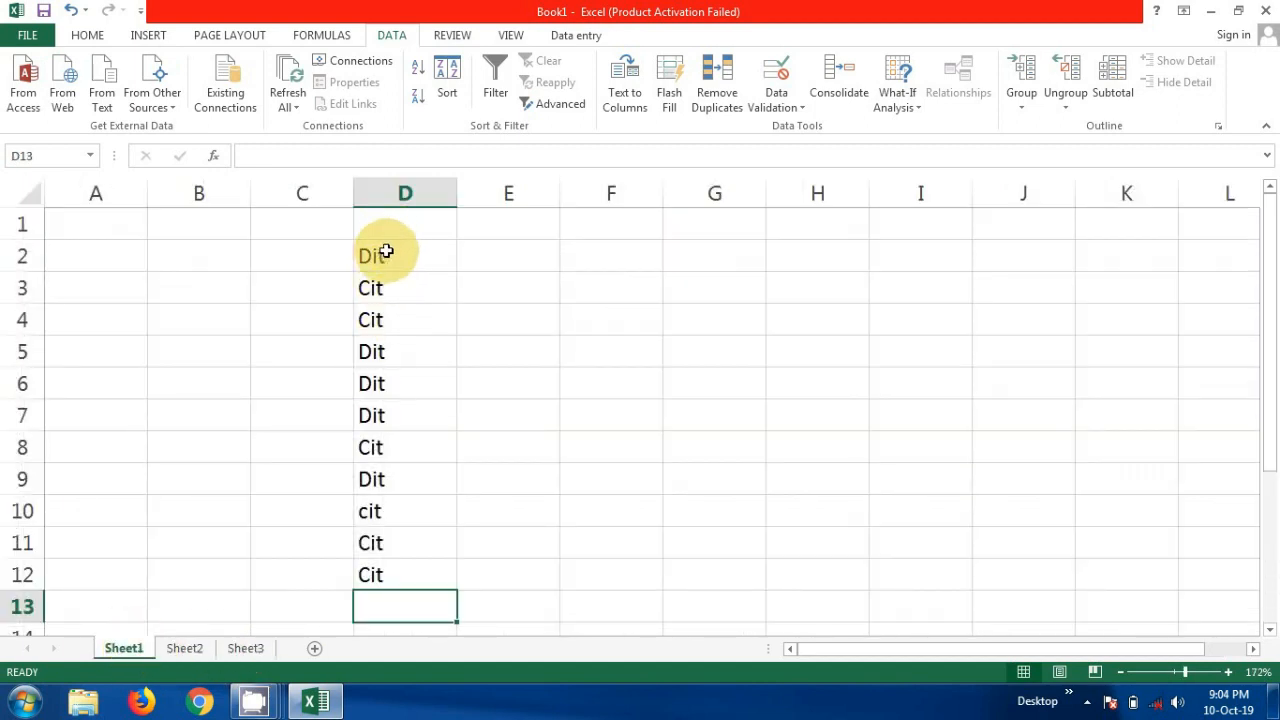
pyautogui.click(328, 38)
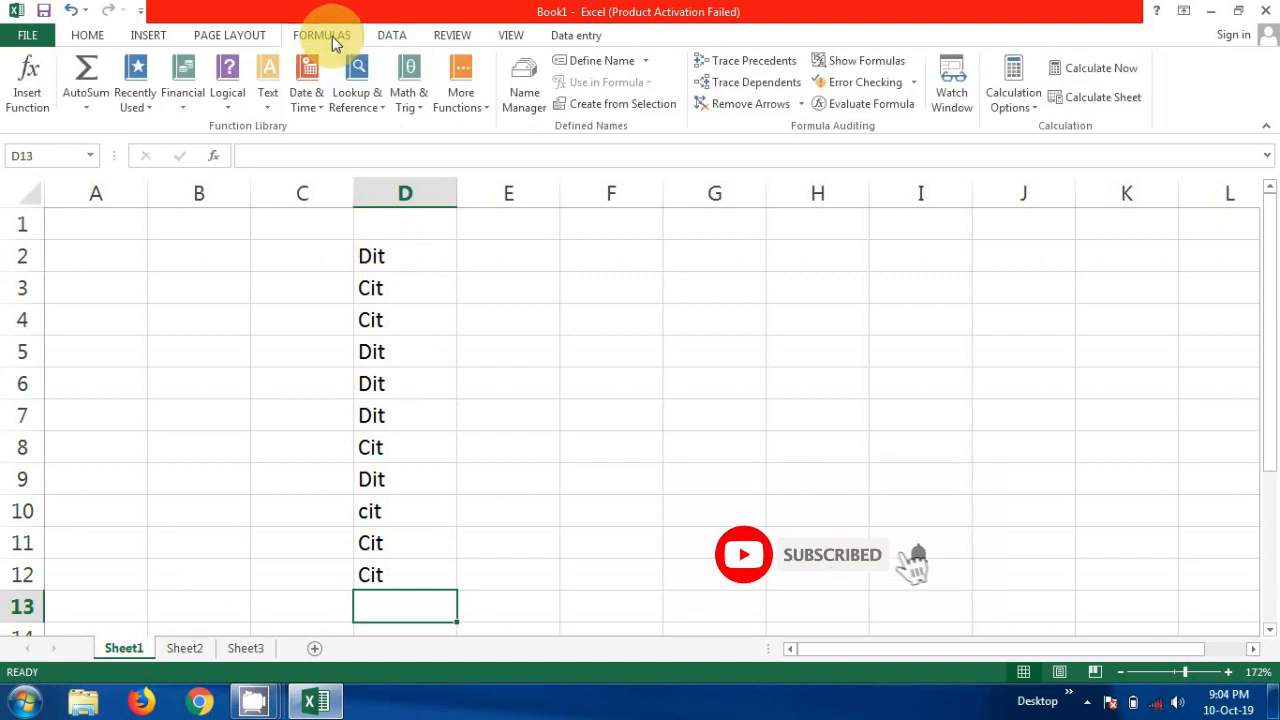
pyautogui.click(611, 60)
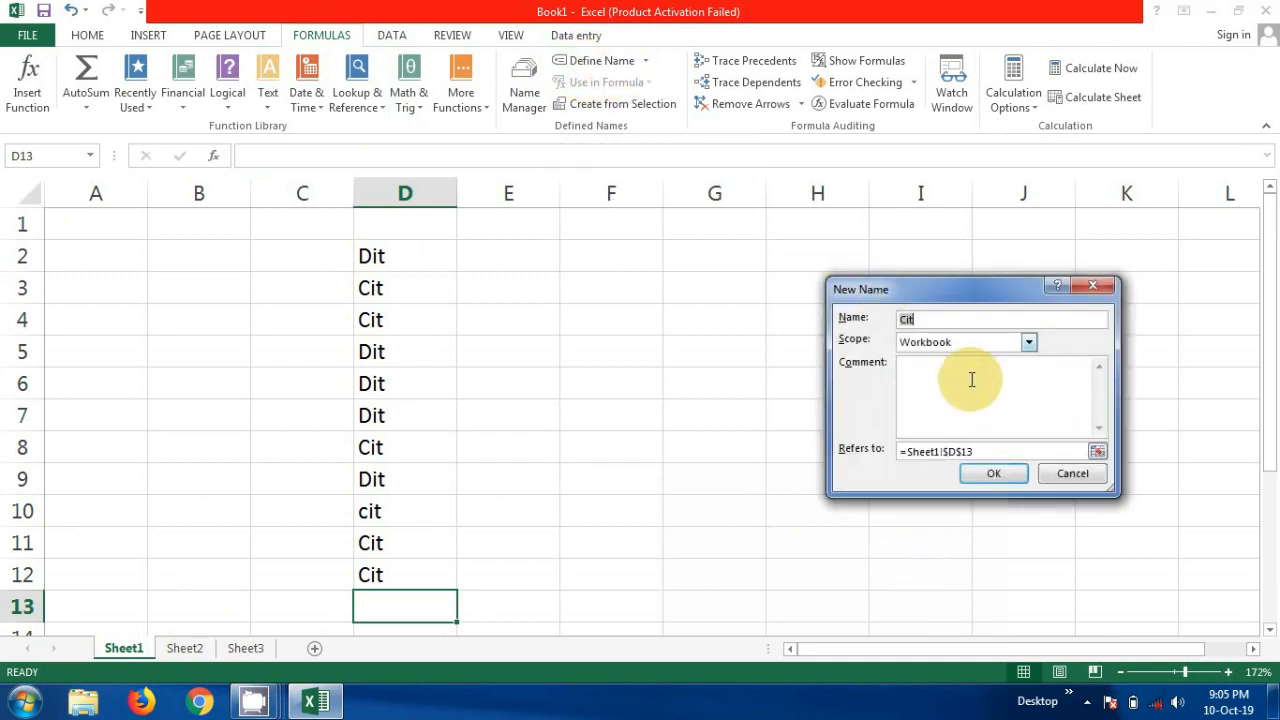
pyautogui.click(946, 322)
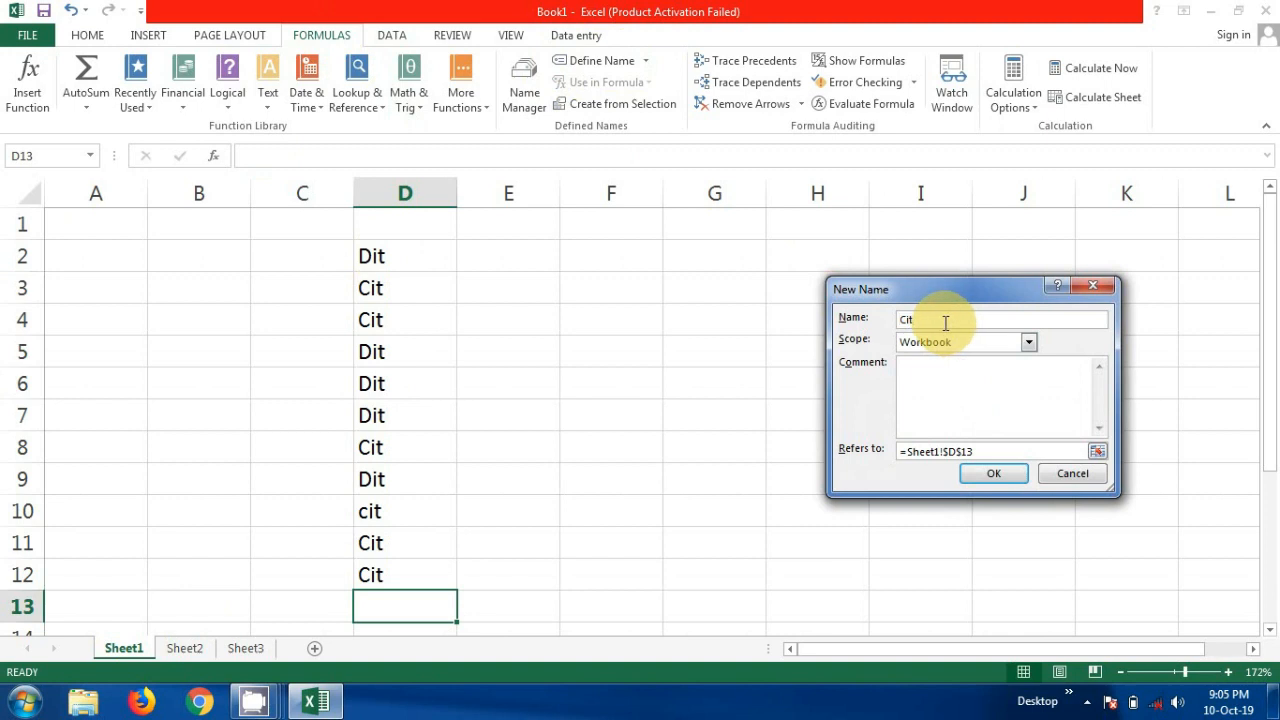
pyautogui.press('BackSpace')
pyautogui.press('BackSpace')
pyautogui.write('Sub')
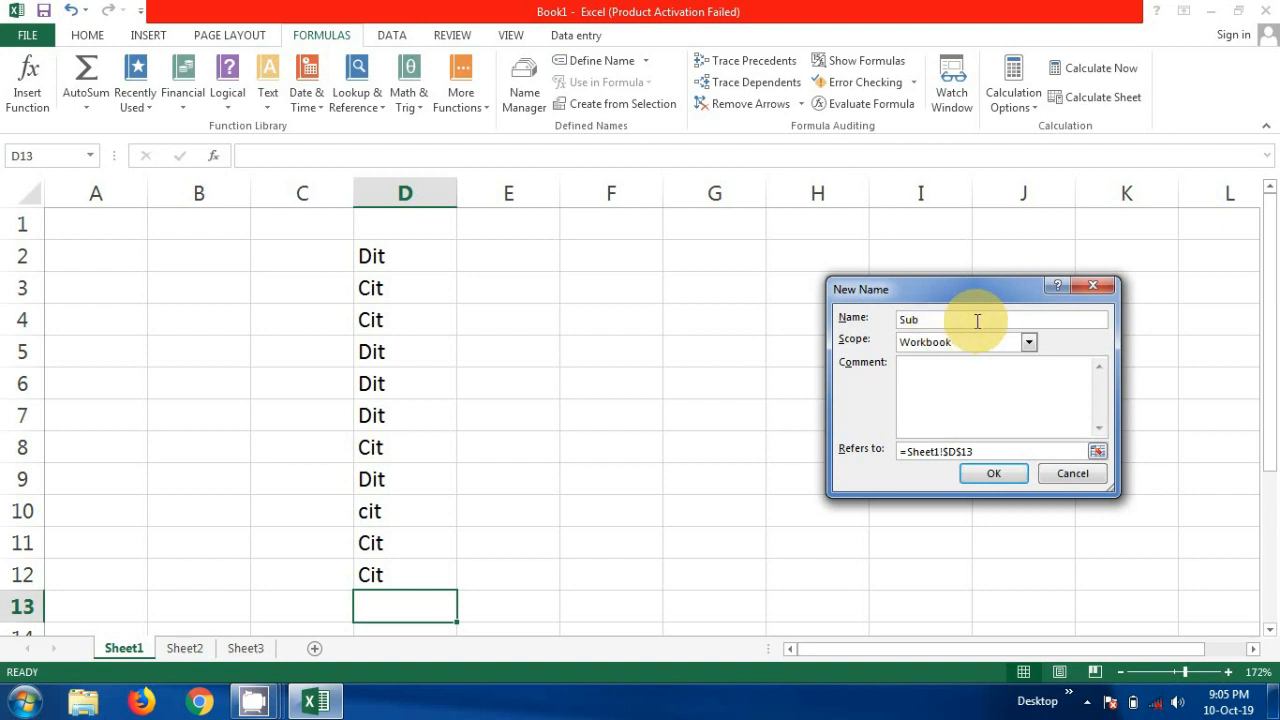
pyautogui.click(1028, 343)
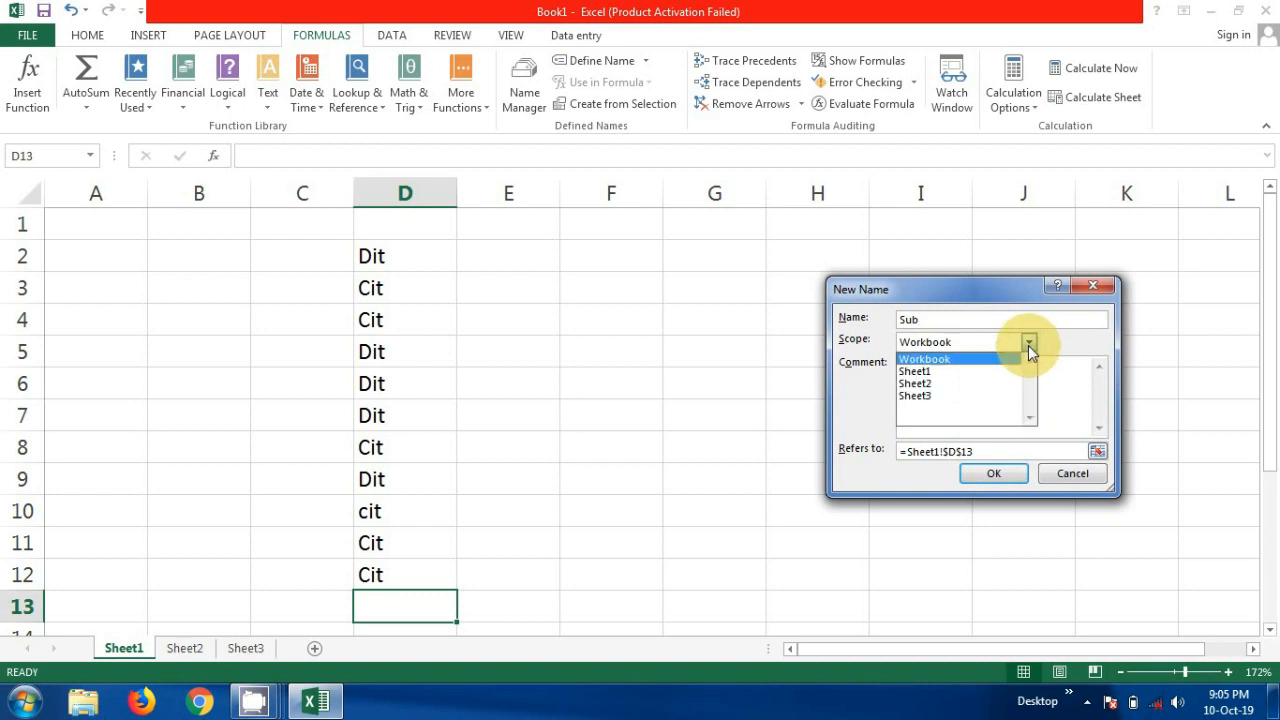
pyautogui.click(963, 360)
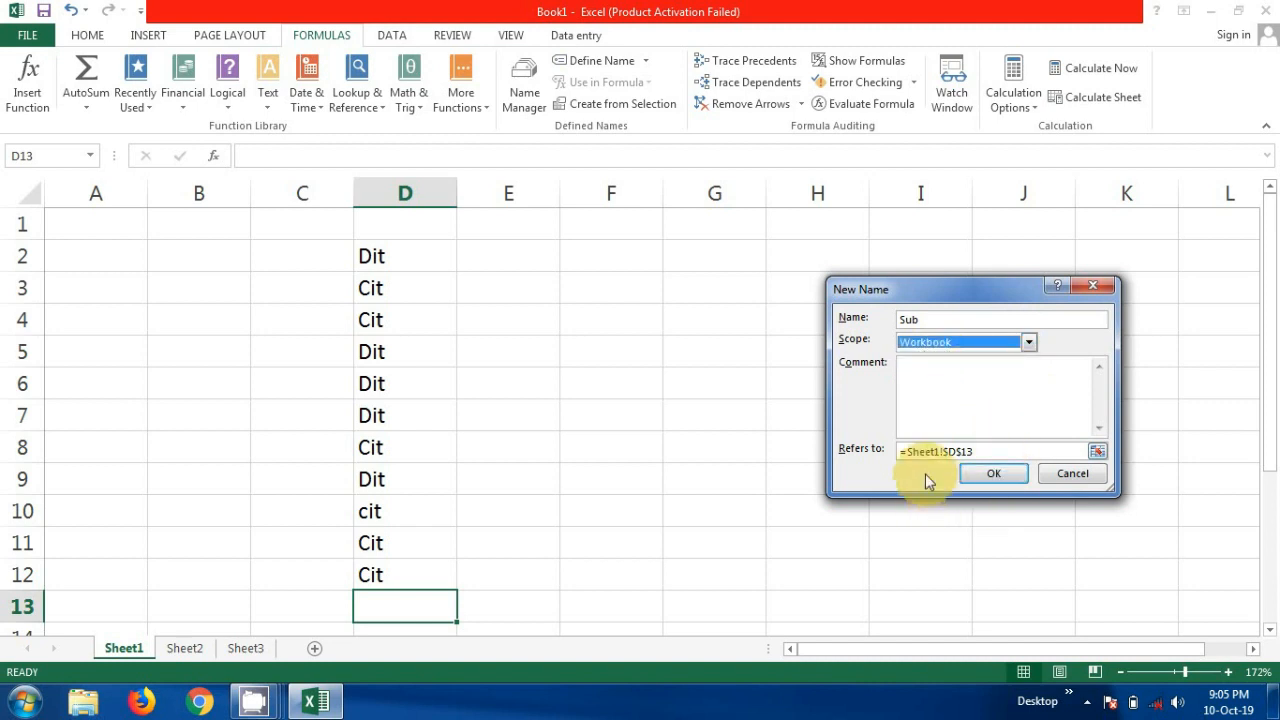
# - Make the name Sub refer to cells D2:D12 on Sheet1 and save it
pyautogui.click(983, 451)
pyautogui.press('BackSpace')
pyautogui.press('BackSpace')
pyautogui.press('BackSpace')
pyautogui.press('BackSpace')
pyautogui.press('BackSpace')
pyautogui.press('BackSpace')
pyautogui.press('BackSpace')
pyautogui.press('BackSpace')
pyautogui.press('BackSpace')
pyautogui.press('BackSpace')
pyautogui.press('BackSpace')
pyautogui.press('BackSpace')
pyautogui.press('BackSpace')
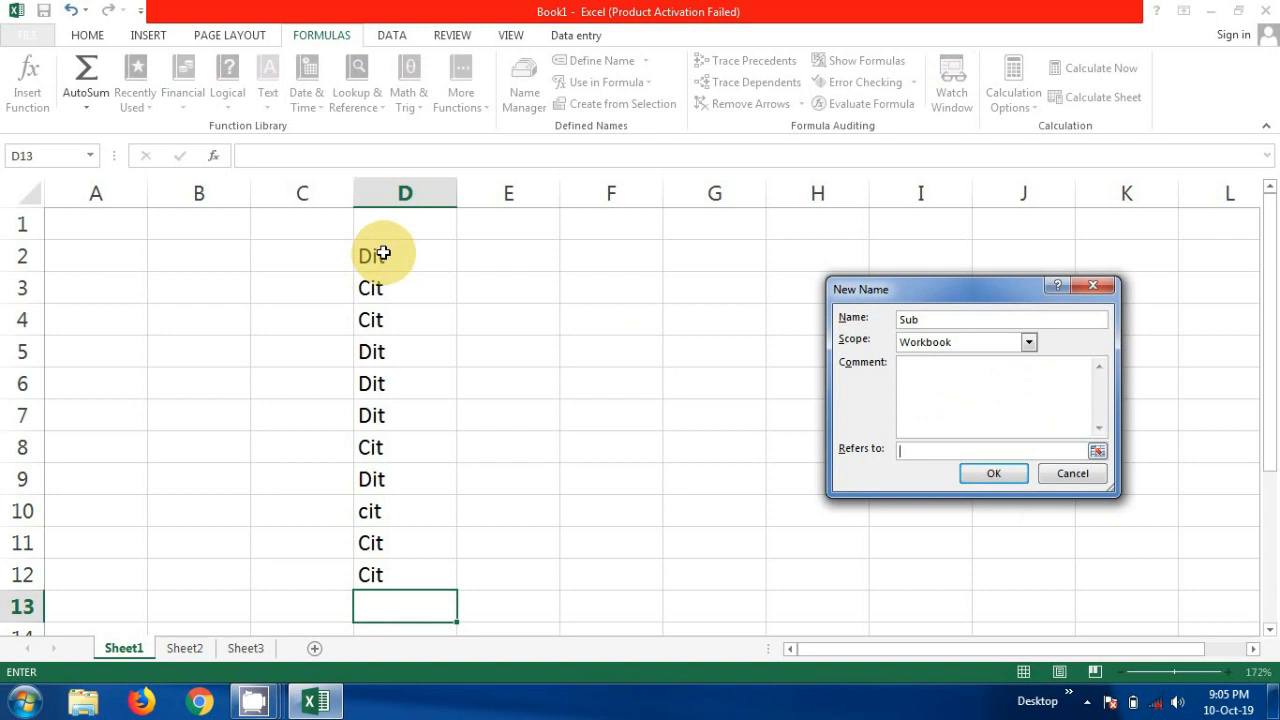
pyautogui.moveTo(382, 255); pyautogui.dragTo(369, 577)
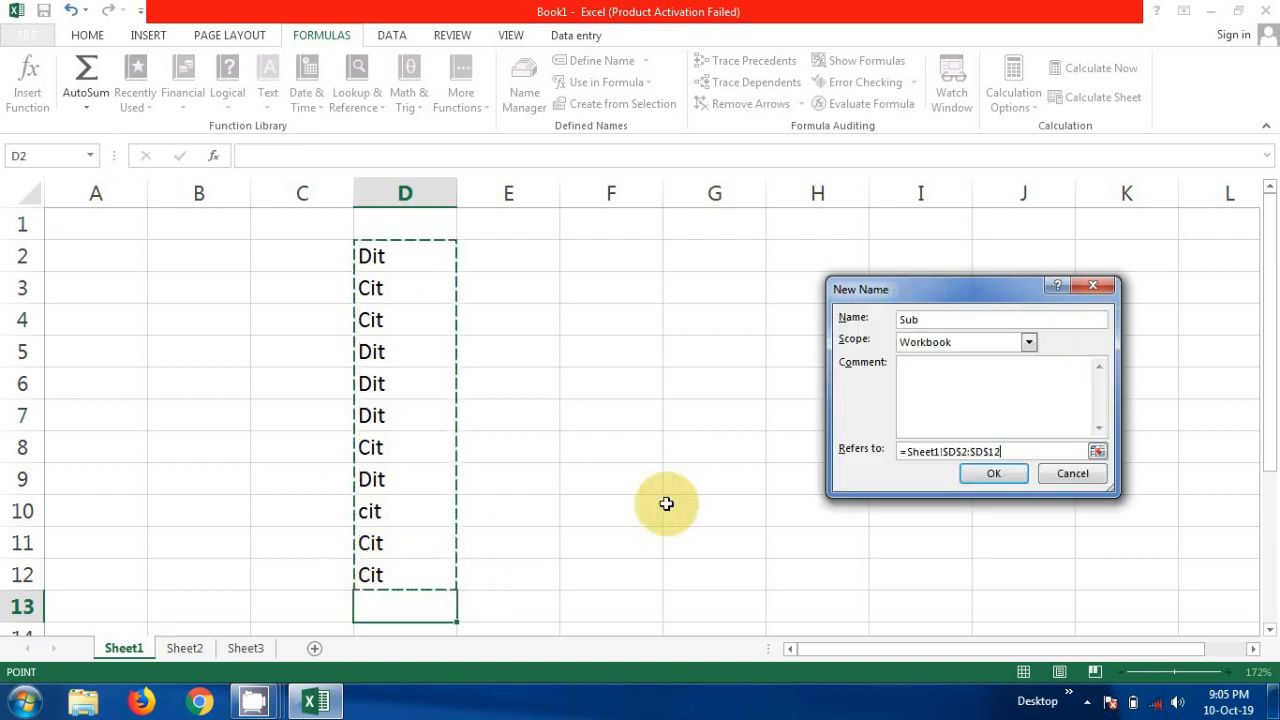
pyautogui.click(990, 477)
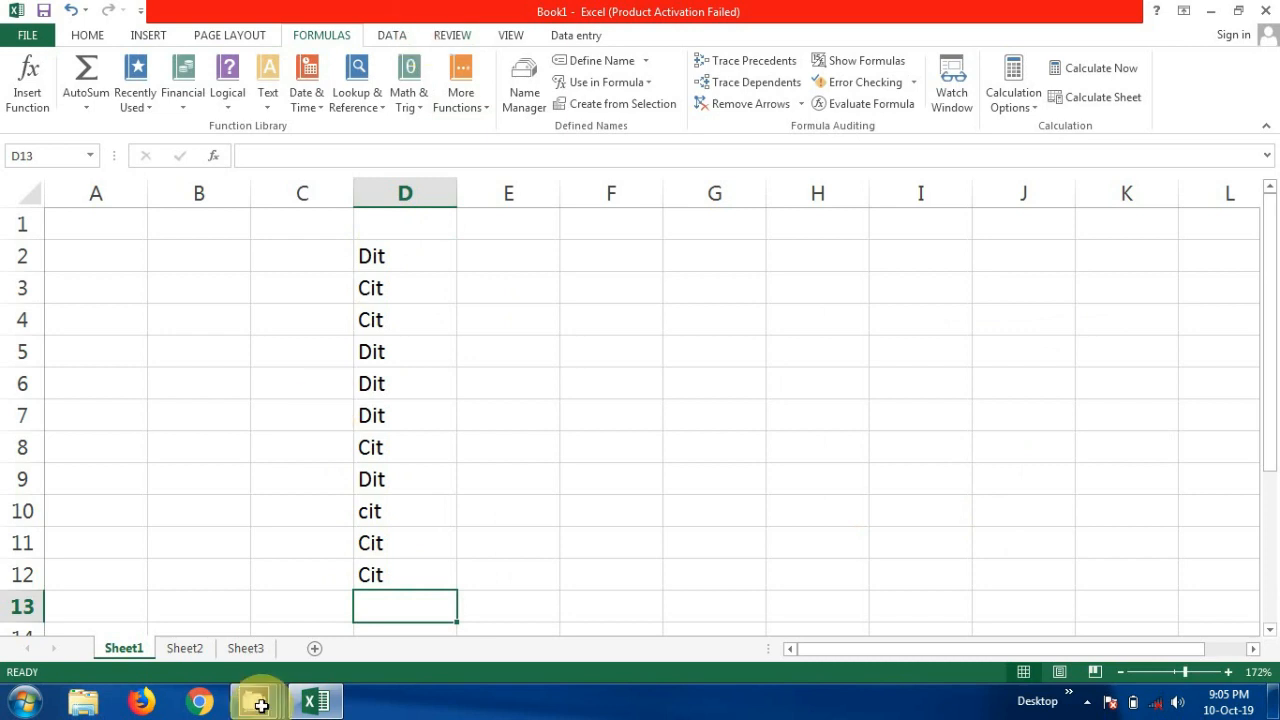
# - Start a data validation rule for cell D3 on Sheet3 that allows a List
pyautogui.click(241, 648)
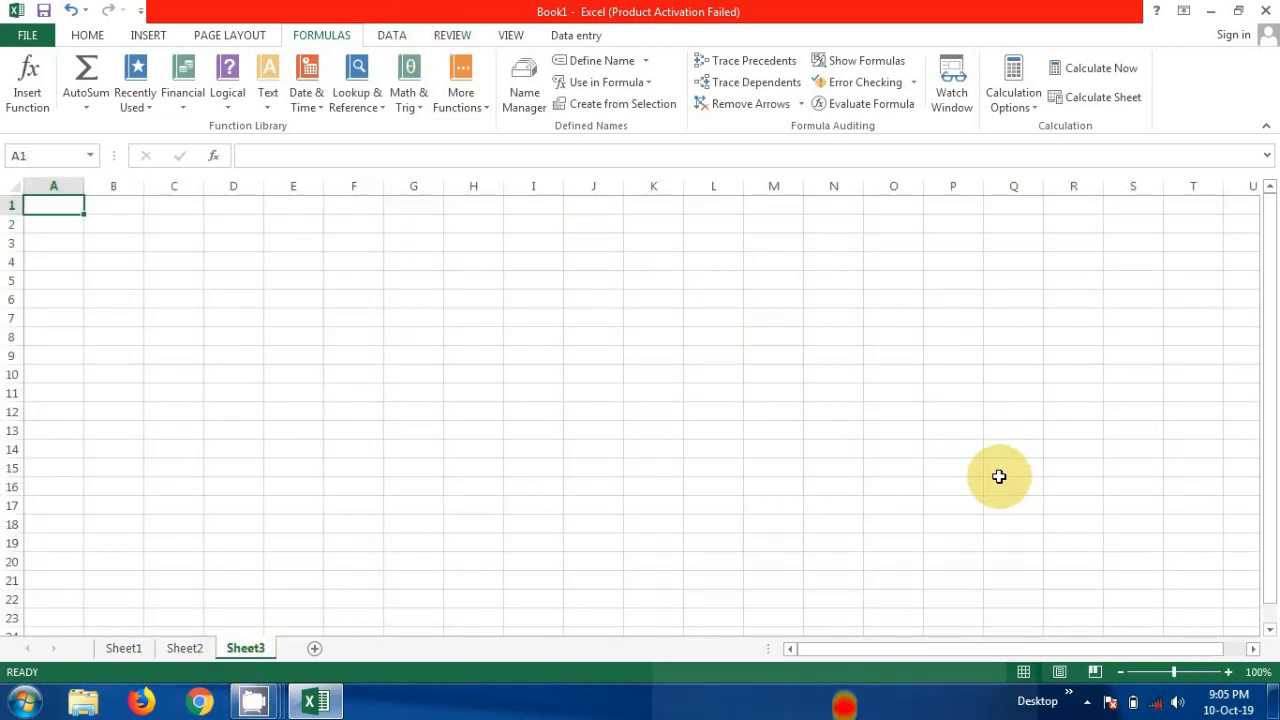
pyautogui.click(1186, 678)
pyautogui.click(1186, 679)
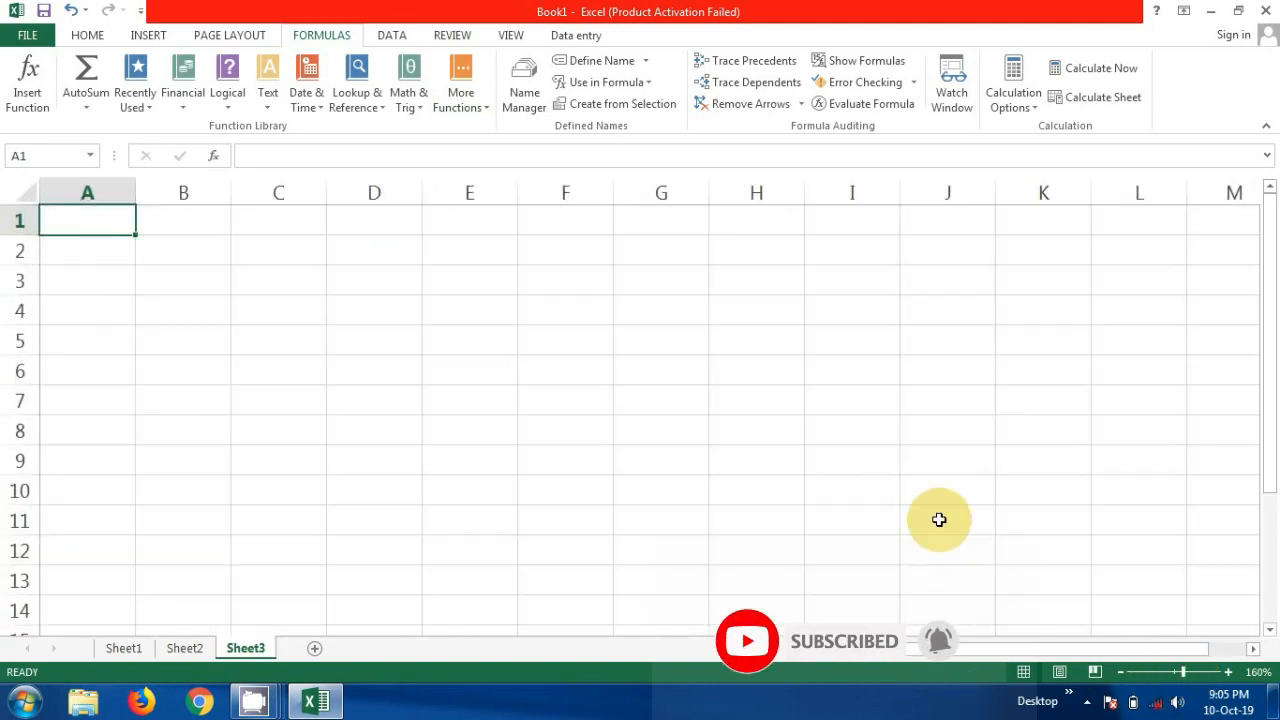
pyautogui.click(375, 329)
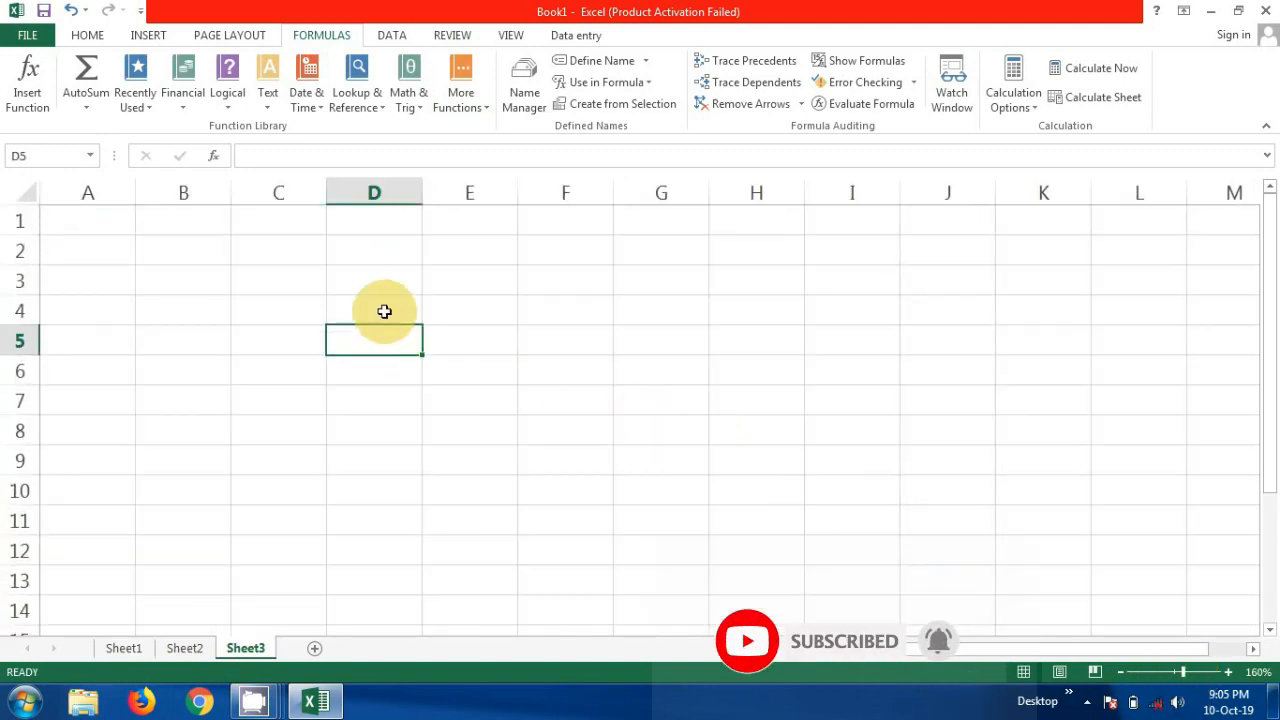
pyautogui.click(391, 283)
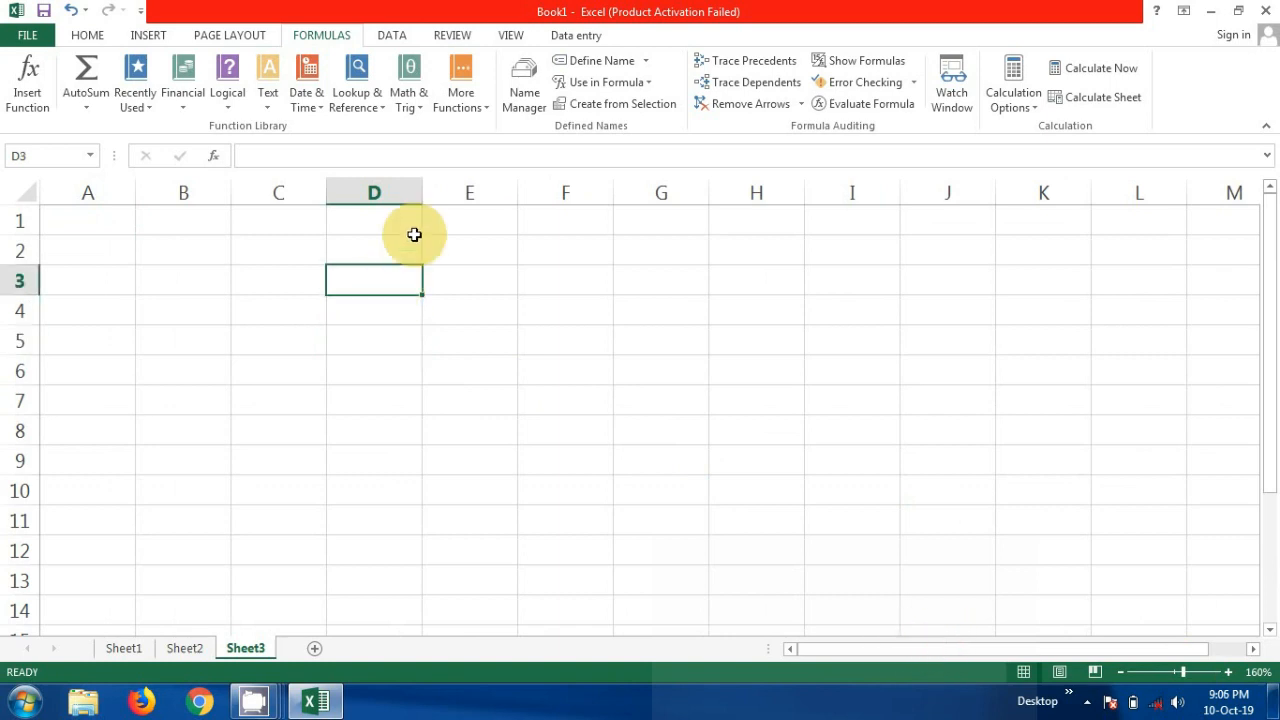
pyautogui.click(393, 36)
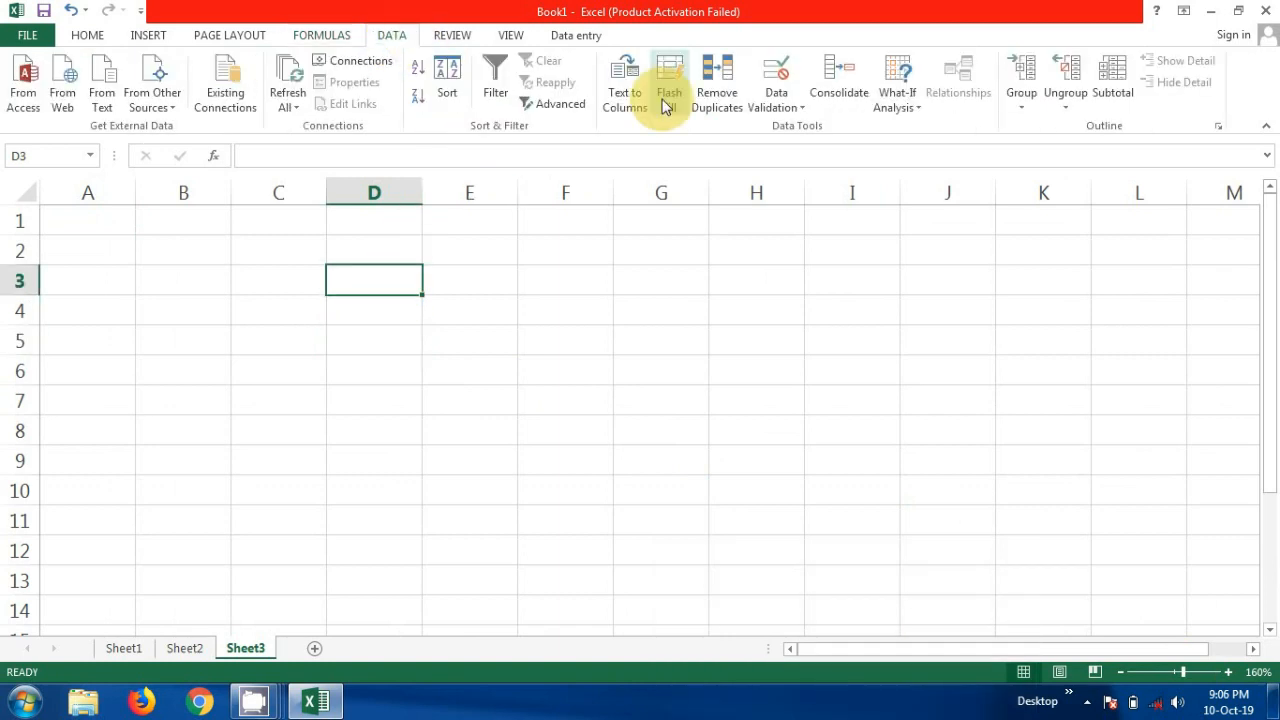
pyautogui.click(778, 70)
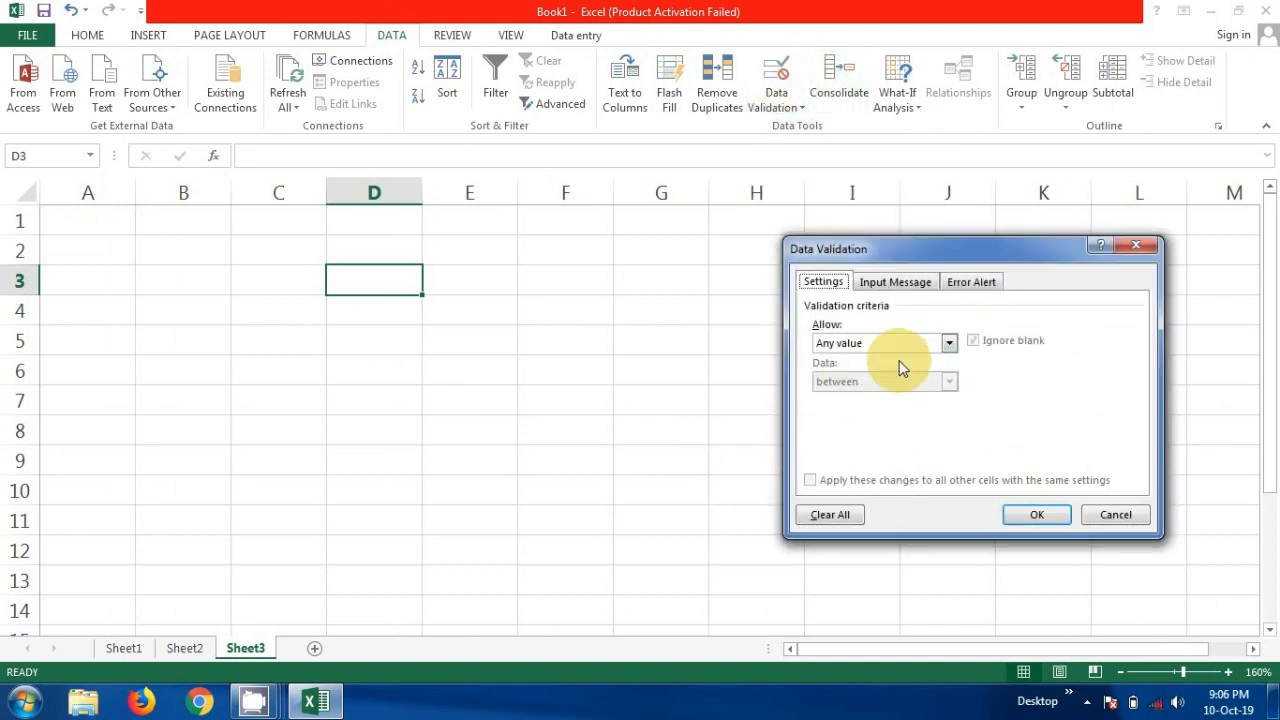
pyautogui.click(940, 346)
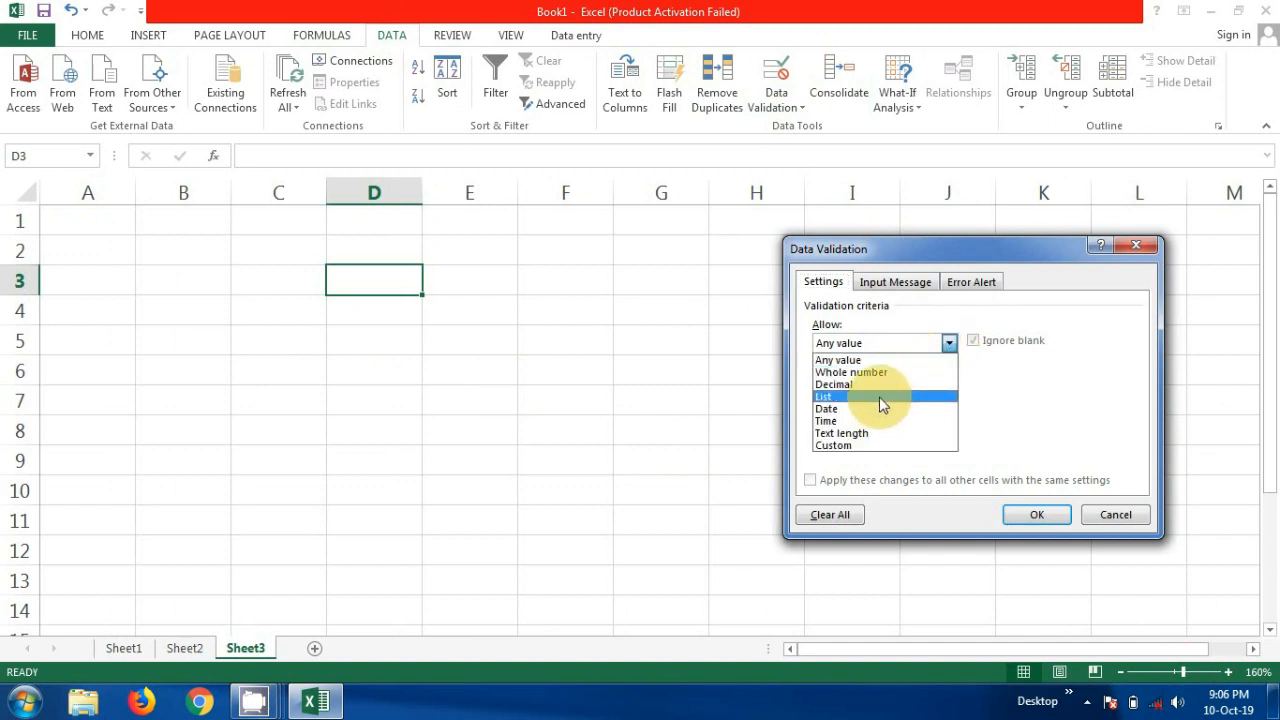
pyautogui.click(879, 397)
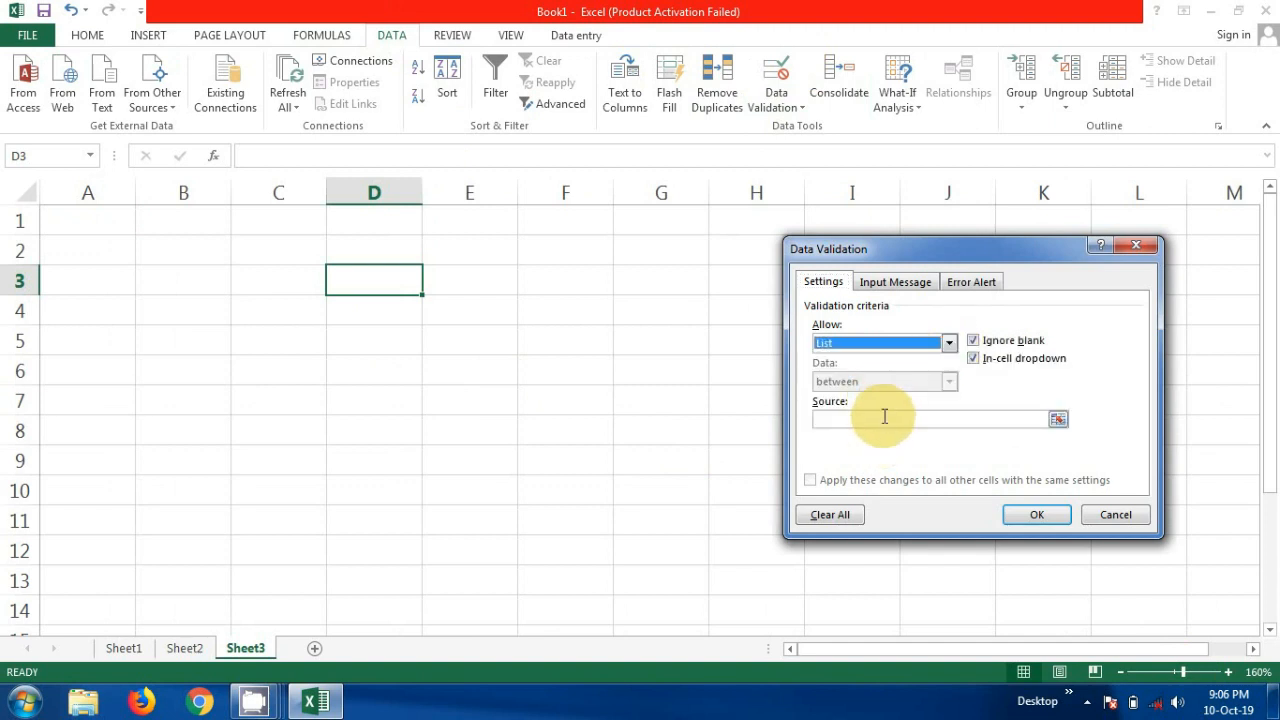
# - Set the validation list source to =sub and apply the rule
pyautogui.click(884, 419)
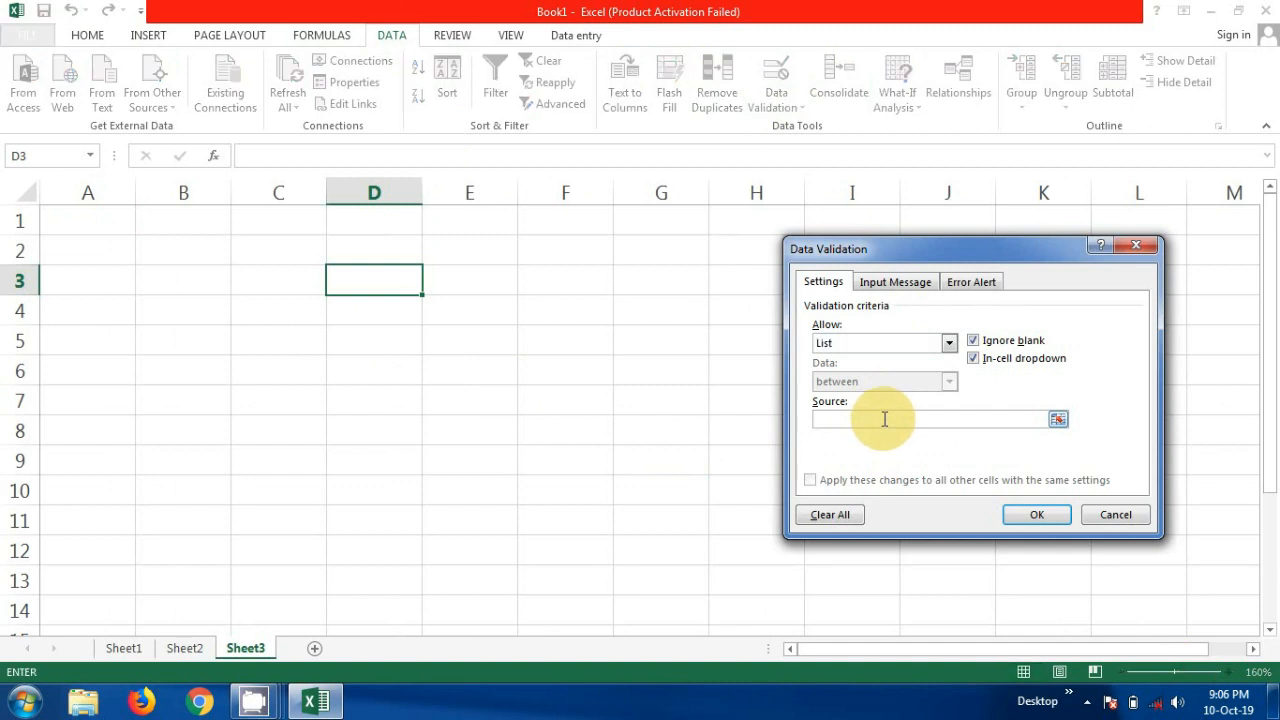
pyautogui.write('=')
pyautogui.write('sub')
pyautogui.click(1017, 522)
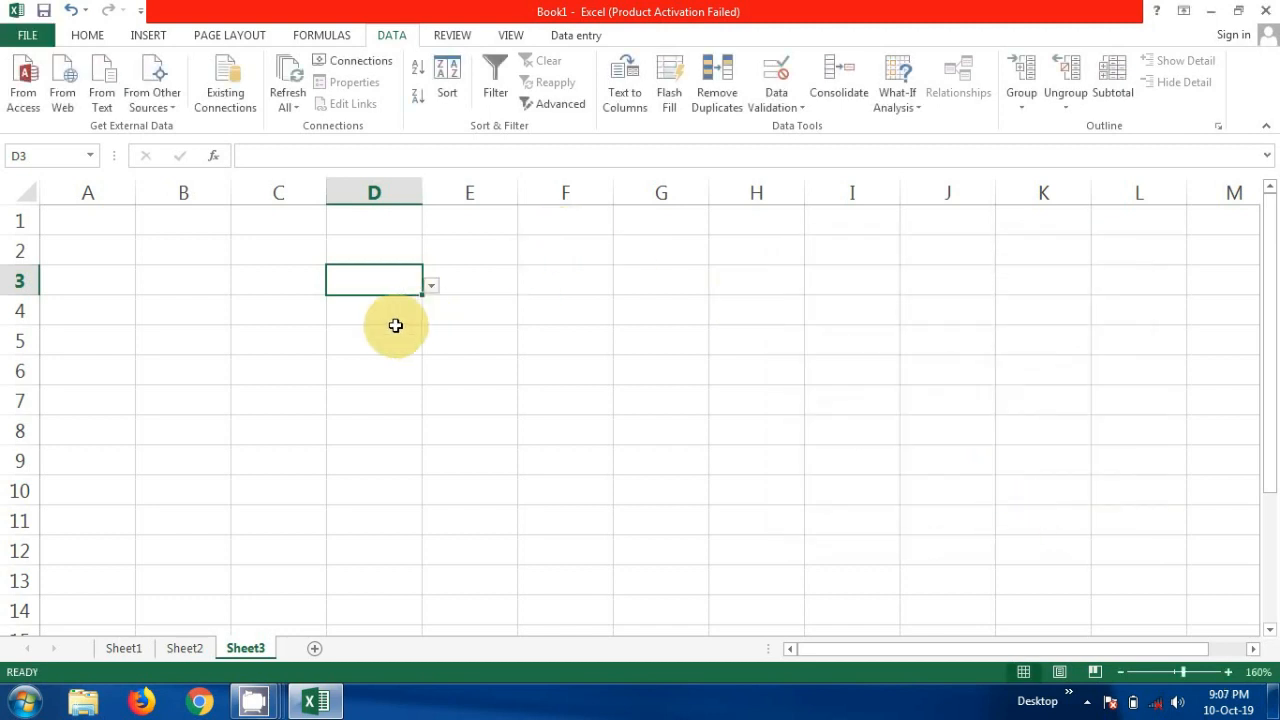
# - Test the drop-down in cell D3 of Sheet3 by choosing Cit and then changing it to Dit
pyautogui.click(433, 288)
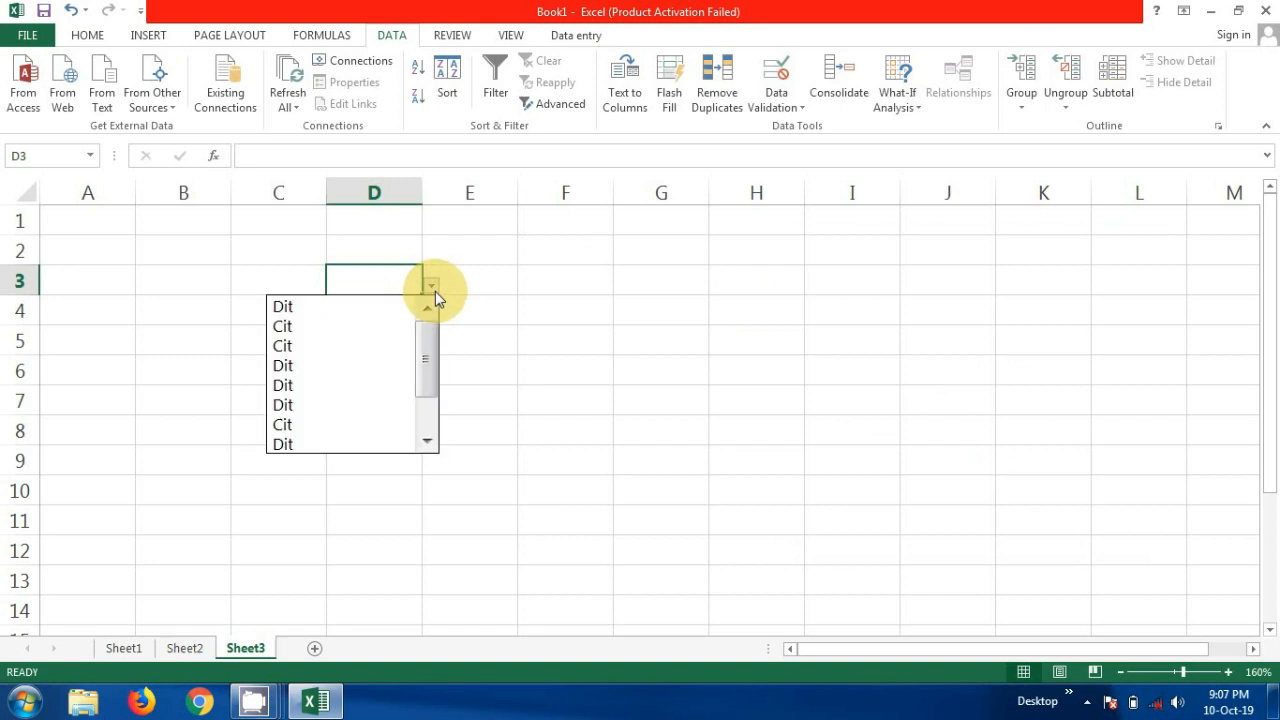
pyautogui.click(357, 325)
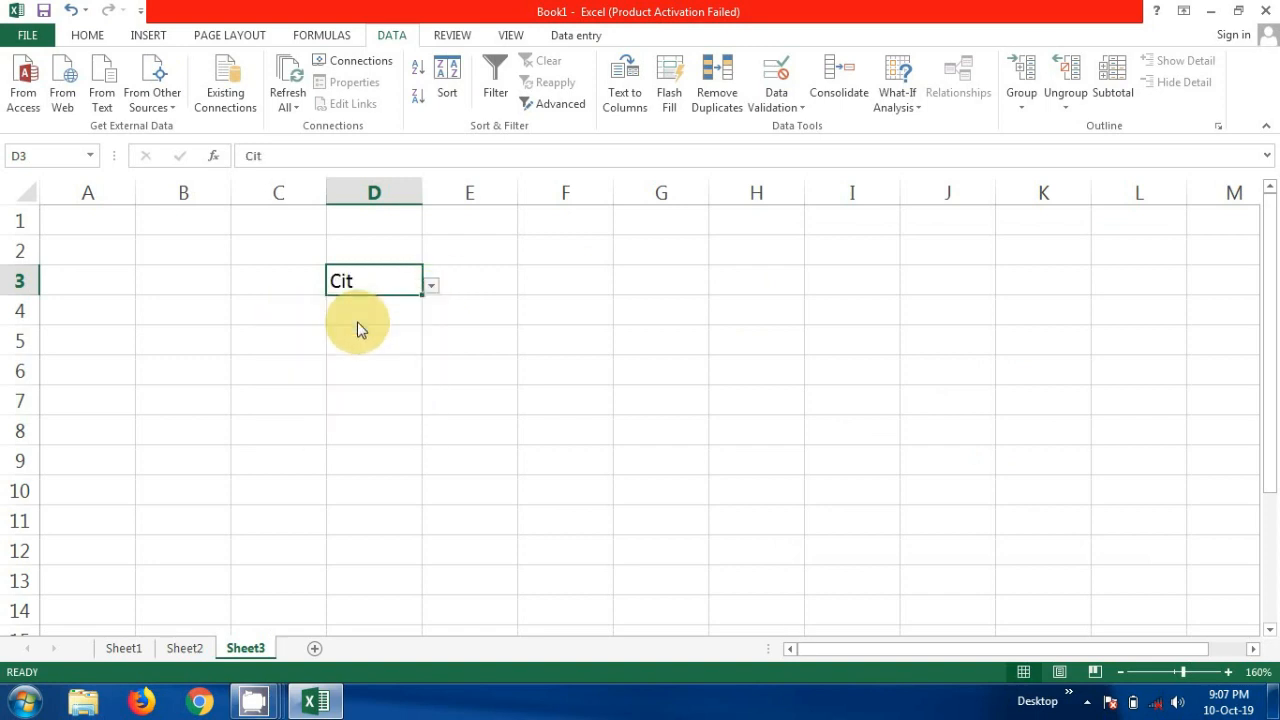
pyautogui.click(432, 287)
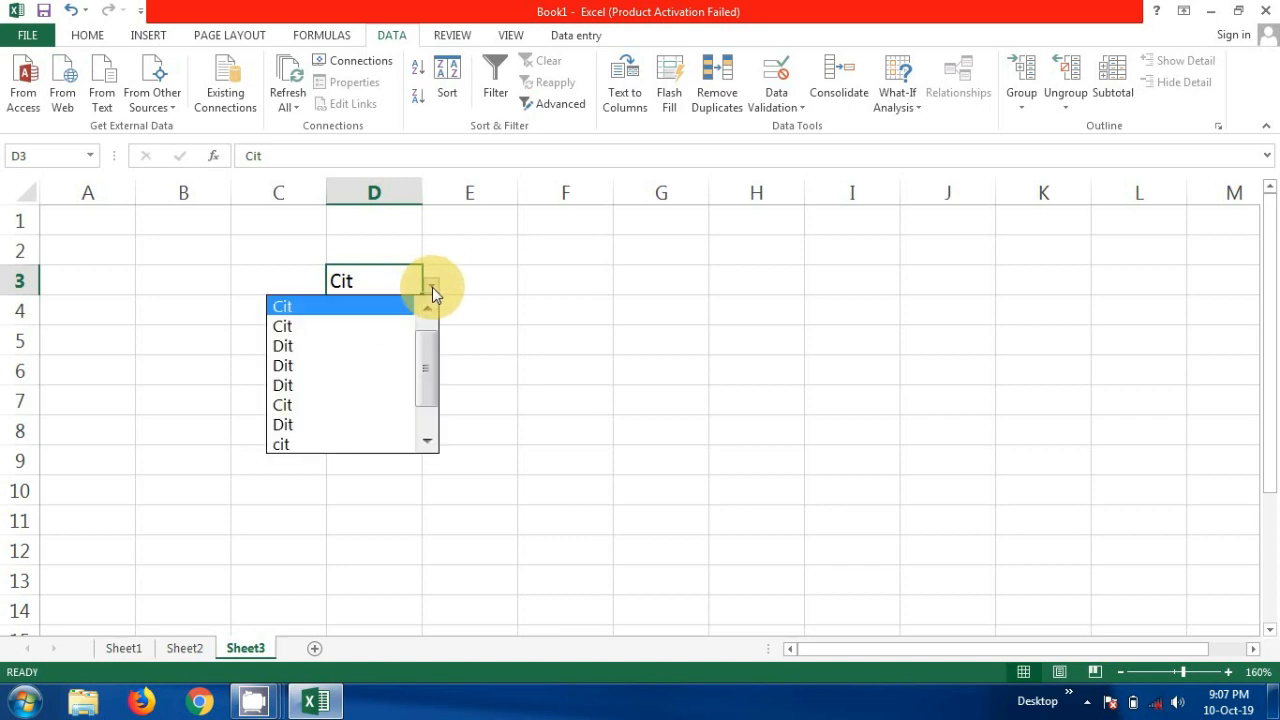
pyautogui.click(334, 346)
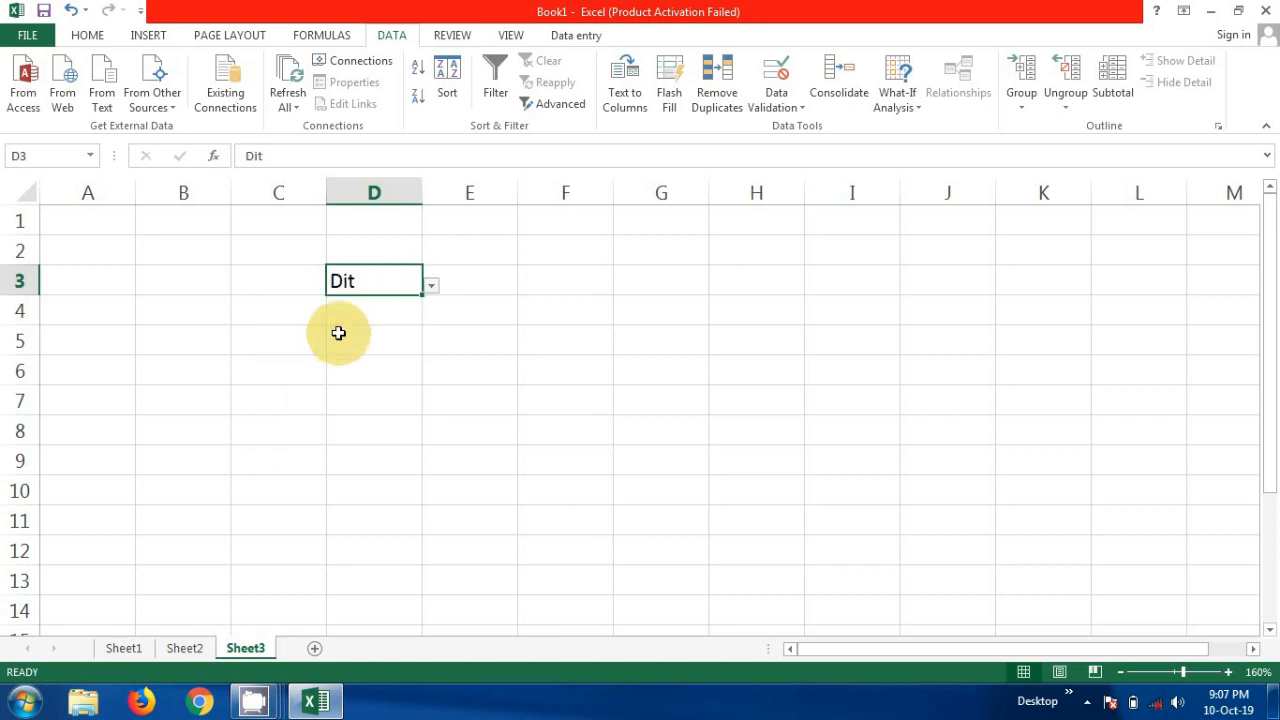